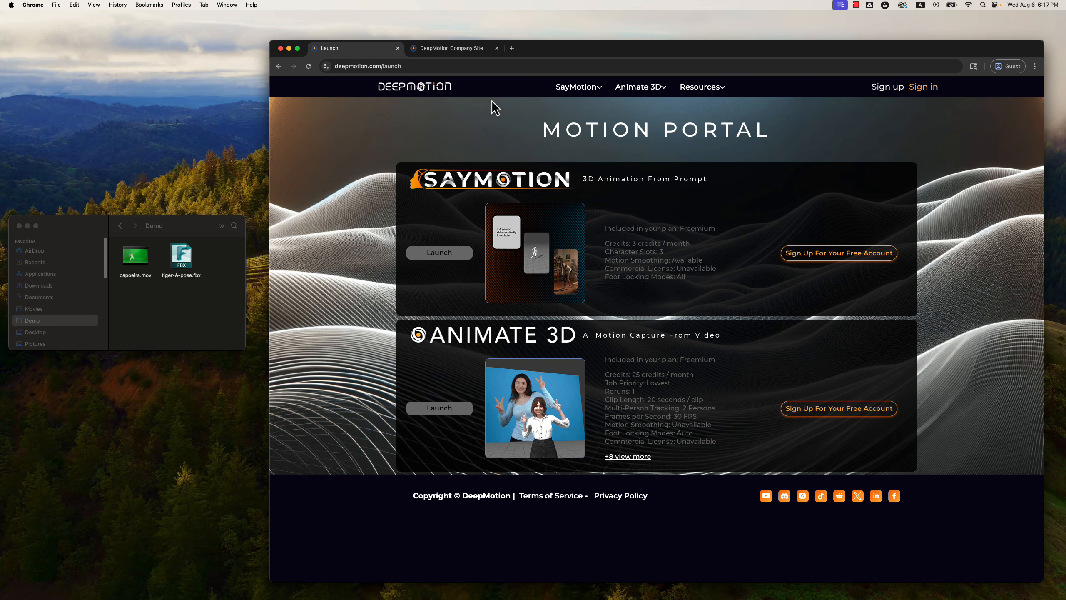
Bring up the custom characters article, and open tiger-A-pose.fbx from the Demo folder in FBX Review to inspect the character's pose.
{"action": "left_click", "coordinate": [454, 50]}
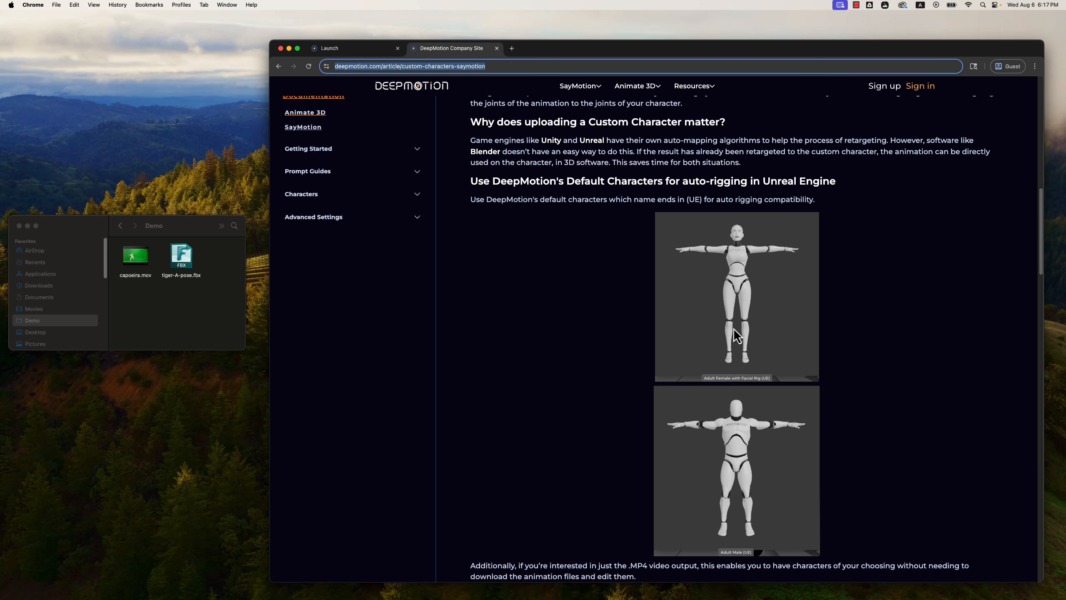
{"action": "left_click", "coordinate": [185, 266]}
{"action": "double_click", "coordinate": [186, 264]}
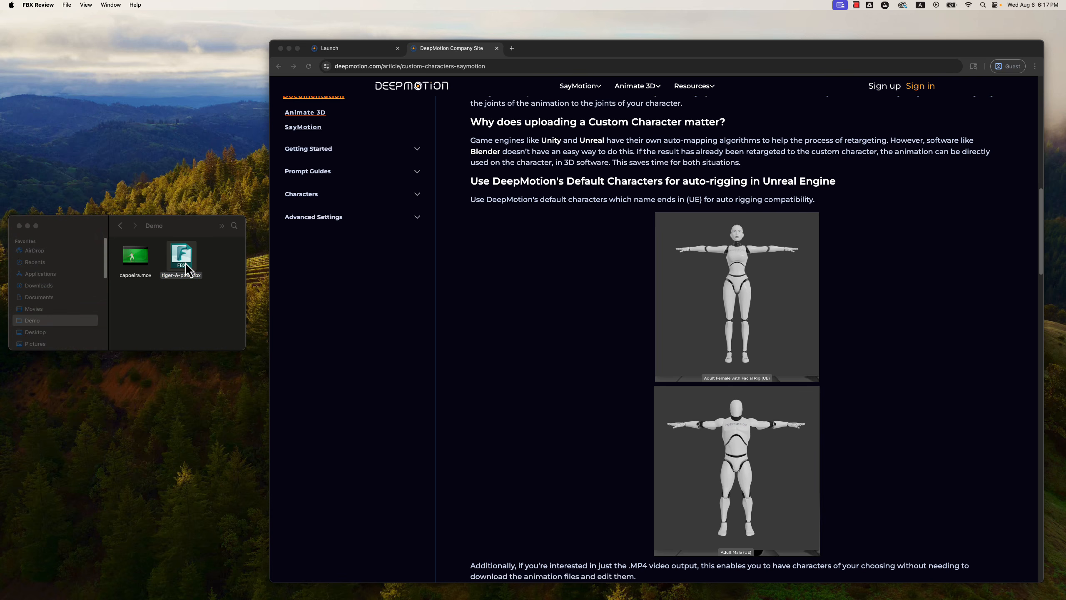
{"action": "left_click_drag", "start_coordinate": [503, 232], "coordinate": [475, 234]}
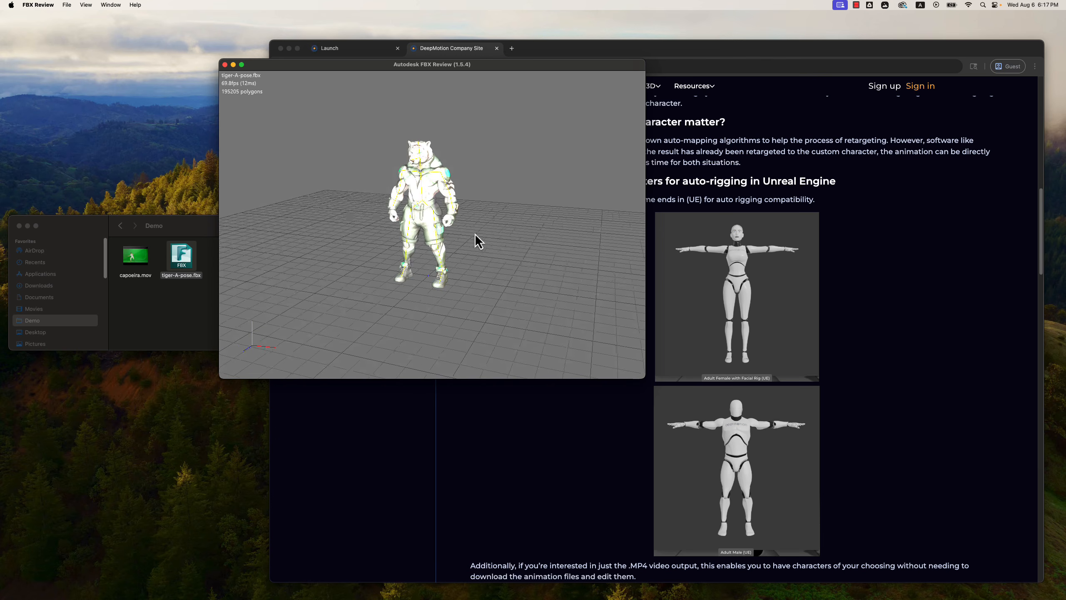
{"action": "left_click_drag", "start_coordinate": [500, 71], "coordinate": [529, 179]}
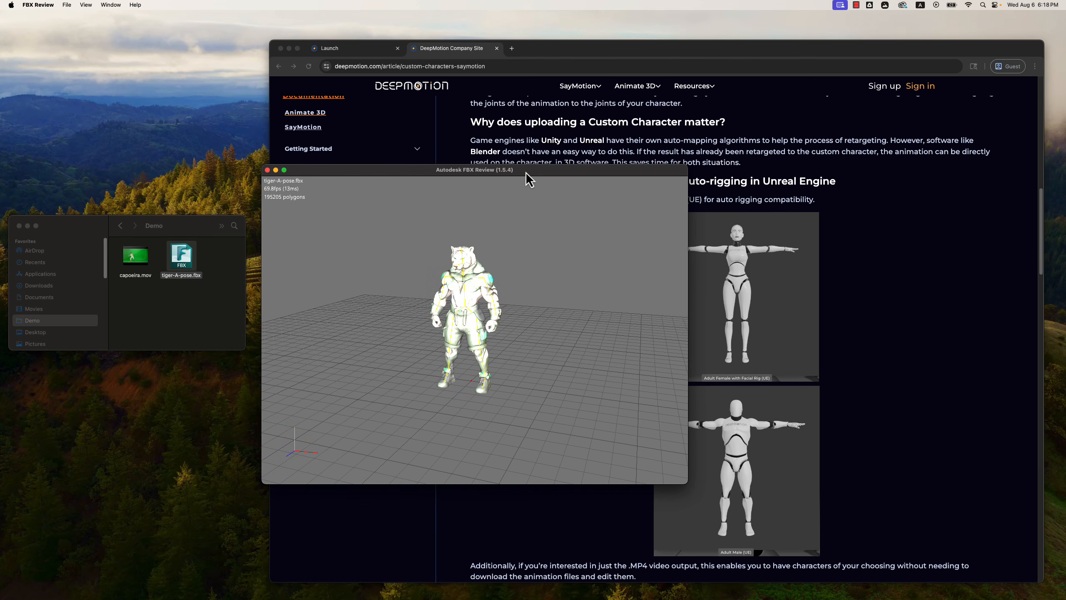
{"action": "left_click_drag", "start_coordinate": [512, 337], "coordinate": [533, 331]}
{"action": "scroll", "coordinate": [509, 336], "scroll_direction": "up", "scroll_amount": 5}
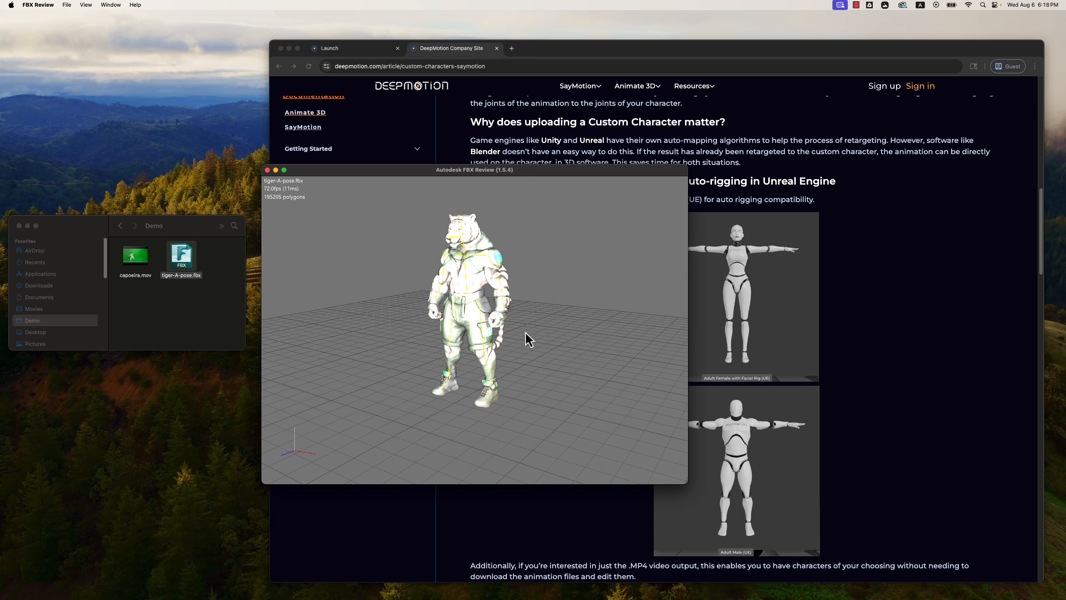
{"action": "left_click_drag", "start_coordinate": [437, 352], "coordinate": [421, 395]}
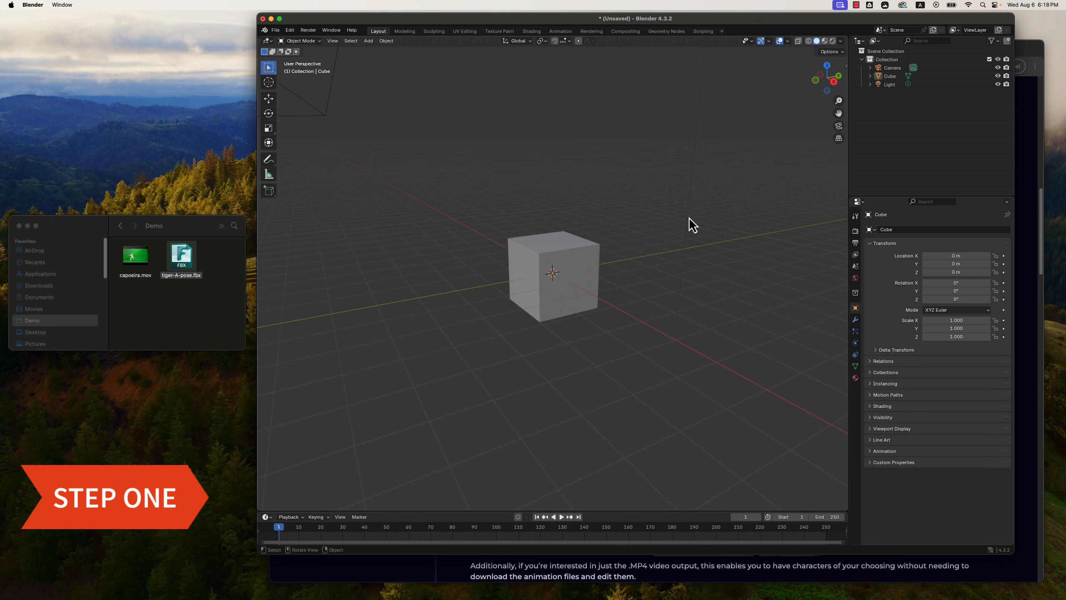
In Blender, delete the default cube and import tiger-A-pose.fbx from the Demo folder with the default import settings.
{"action": "left_click", "coordinate": [550, 290]}
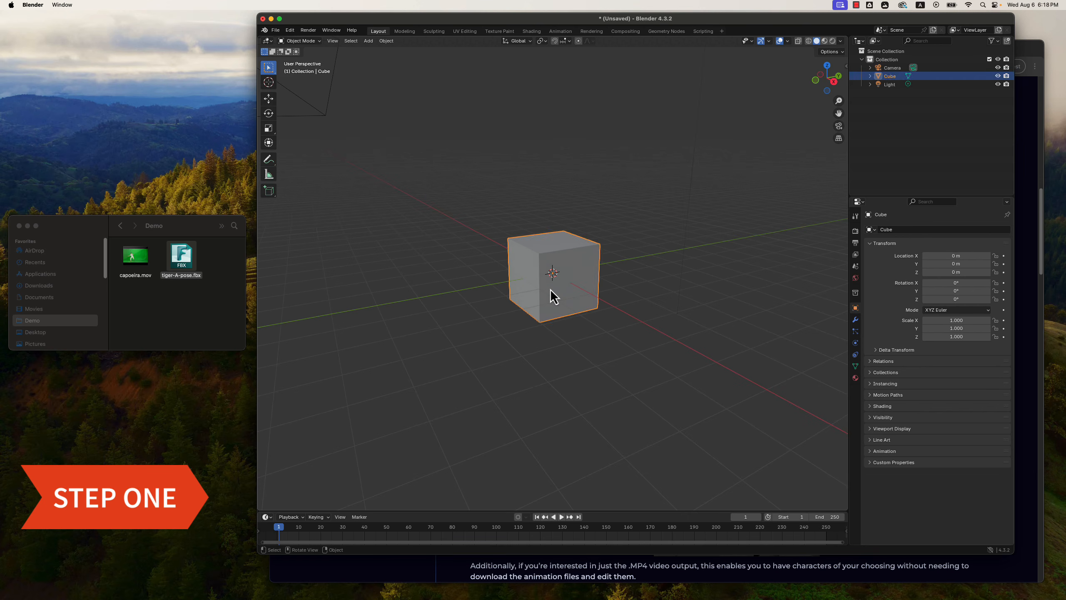
{"action": "key", "text": "Delete"}
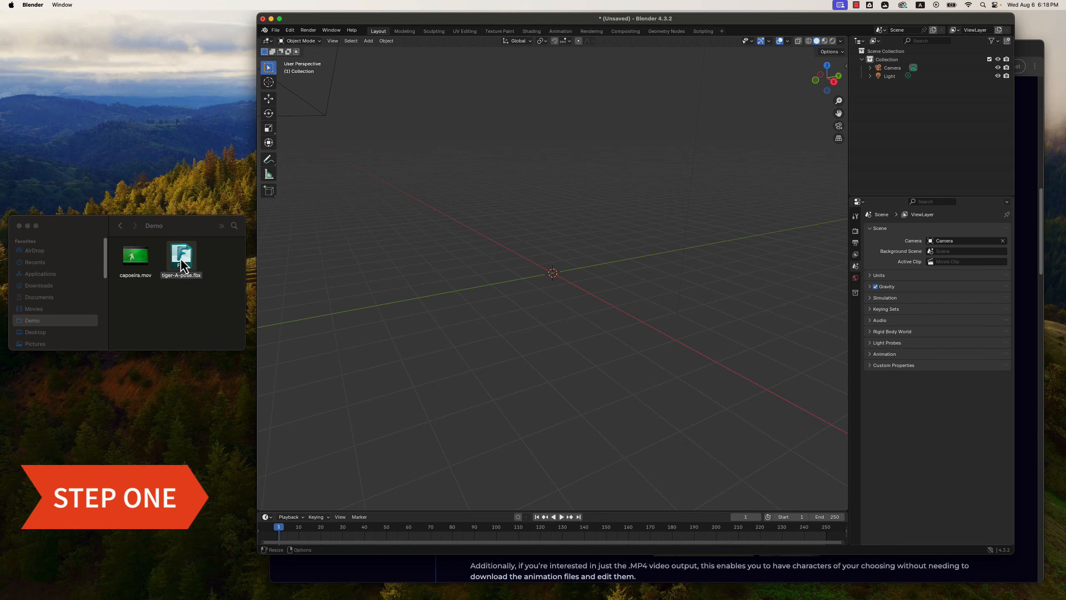
{"action": "left_click_drag", "start_coordinate": [190, 288], "coordinate": [199, 297]}
{"action": "left_click_drag", "start_coordinate": [277, 300], "coordinate": [565, 256]}
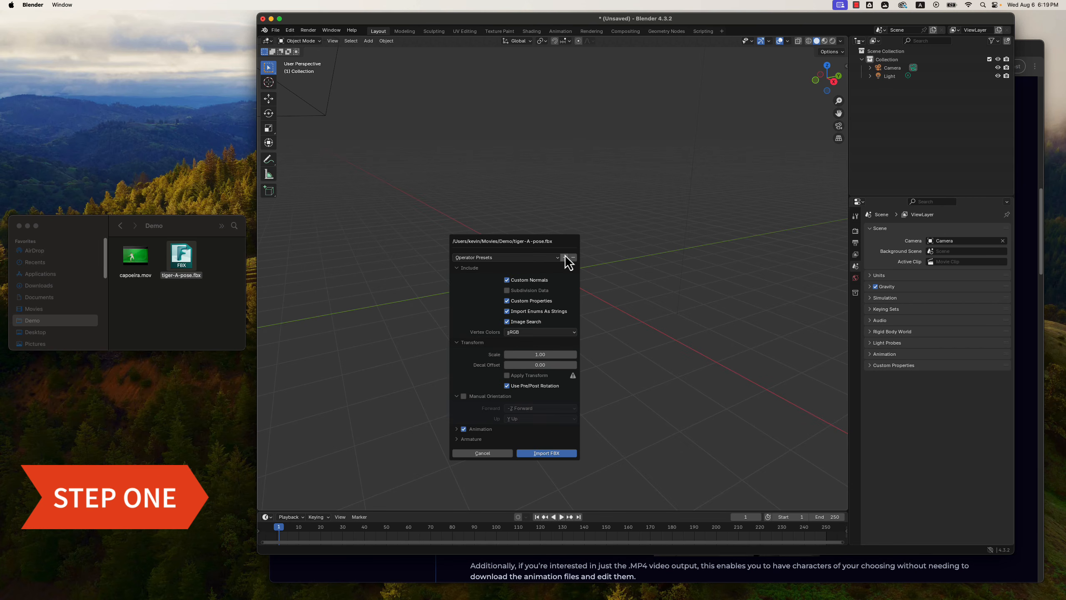
{"action": "left_click", "coordinate": [545, 453]}
Switch the tiger's armature from Object Mode to Pose Mode.
{"action": "middle_click_drag", "start_coordinate": [525, 323], "coordinate": [553, 322]}
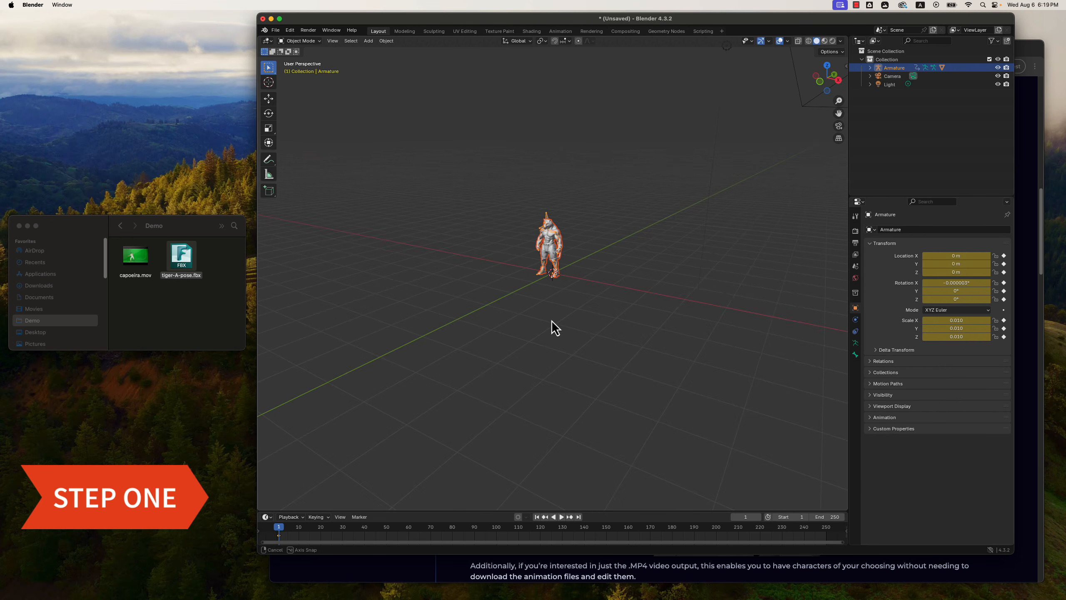
{"action": "scroll", "coordinate": [610, 261], "scroll_direction": "up", "scroll_amount": 6}
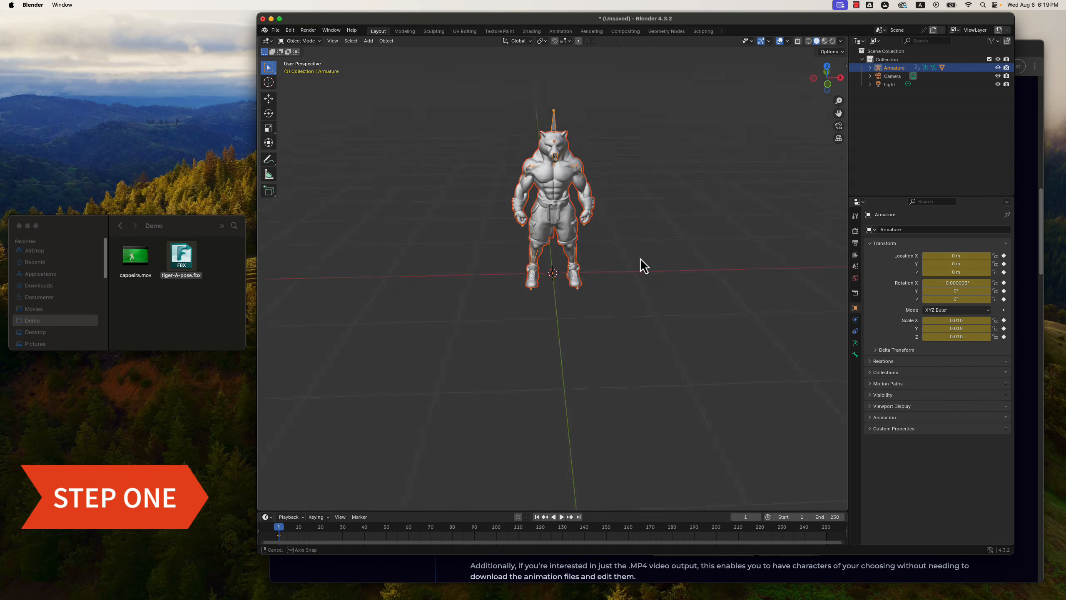
{"action": "middle_click_drag", "start_coordinate": [640, 262], "coordinate": [603, 253]}
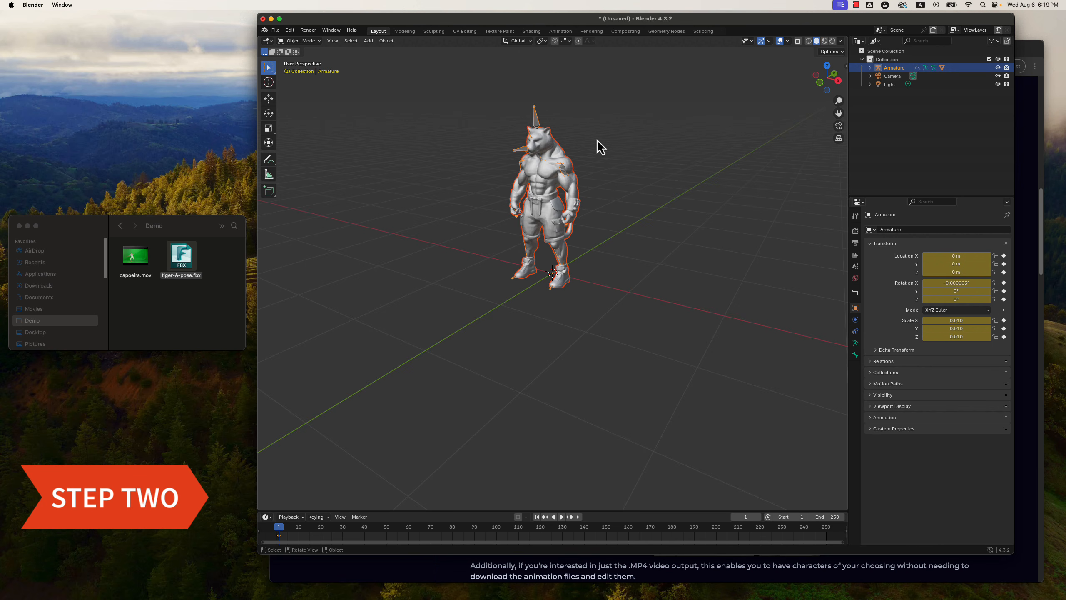
{"action": "middle_click_drag", "start_coordinate": [601, 147], "coordinate": [563, 139]}
{"action": "left_click", "coordinate": [316, 42]}
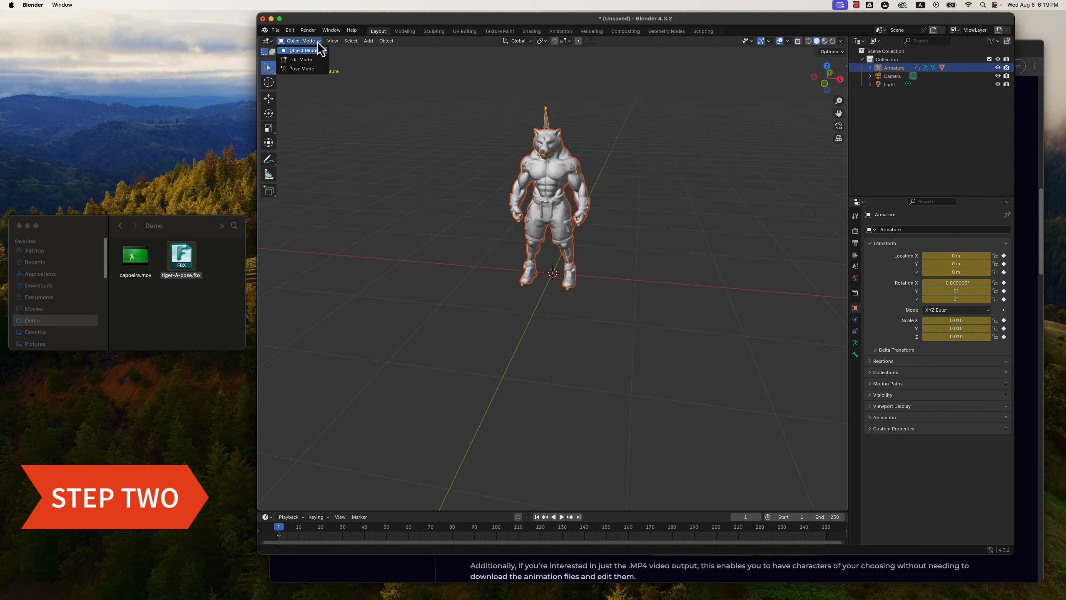
{"action": "left_click", "coordinate": [302, 69]}
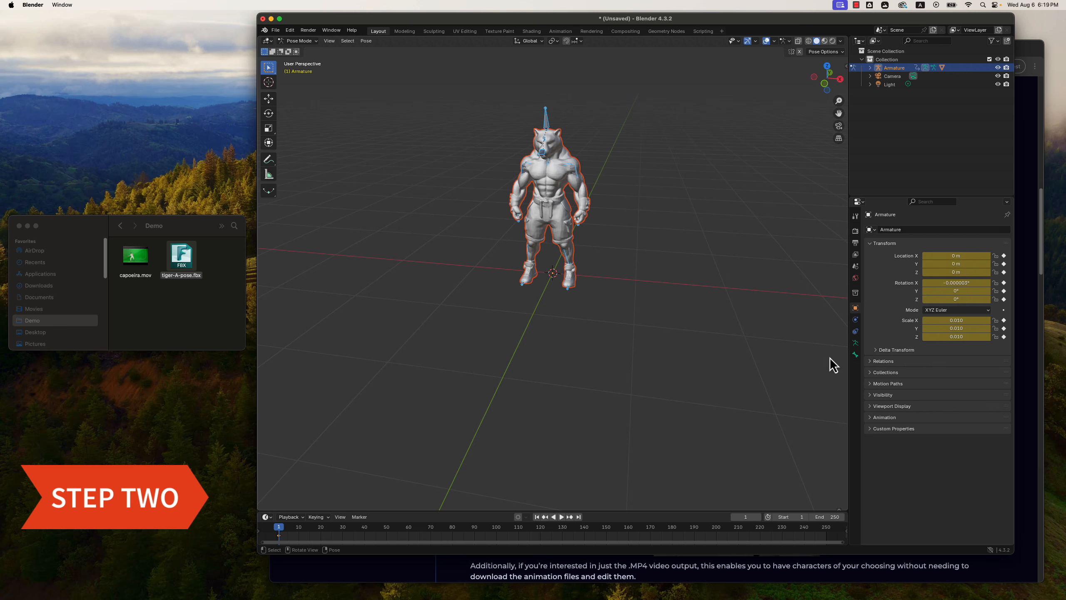
Compare the armature's Rest Position with its Pose Position, leaving Pose Position active.
{"action": "left_click", "coordinate": [855, 343]}
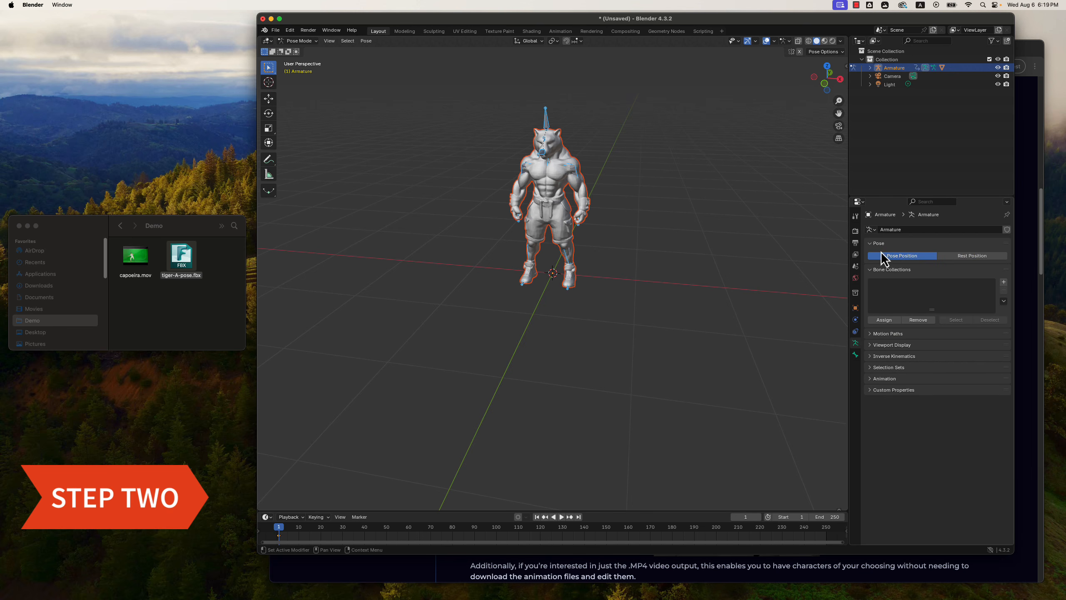
{"action": "left_click", "coordinate": [970, 263]}
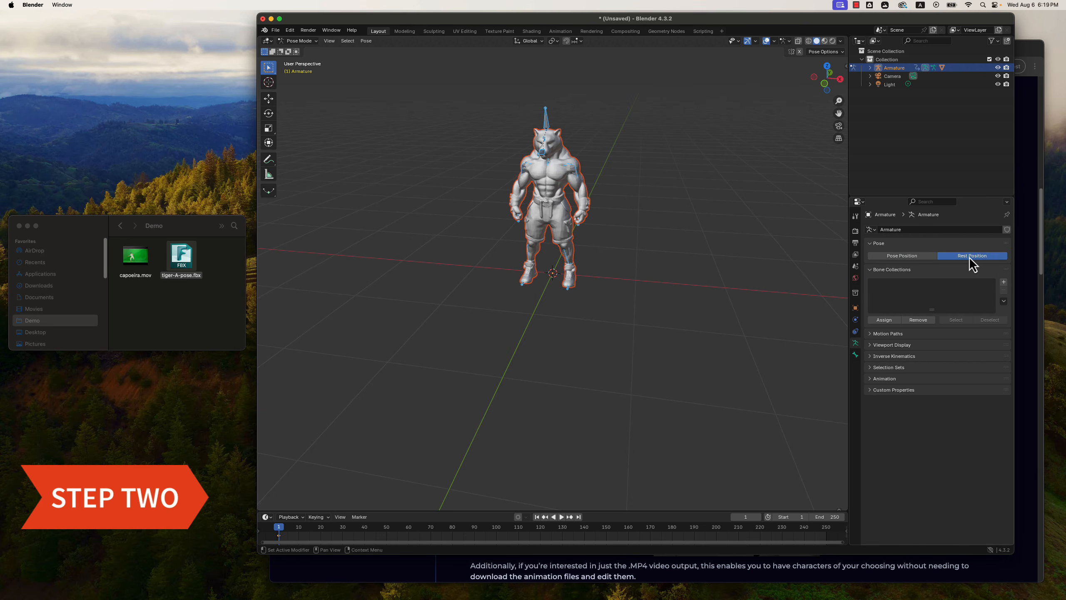
{"action": "left_click", "coordinate": [898, 256]}
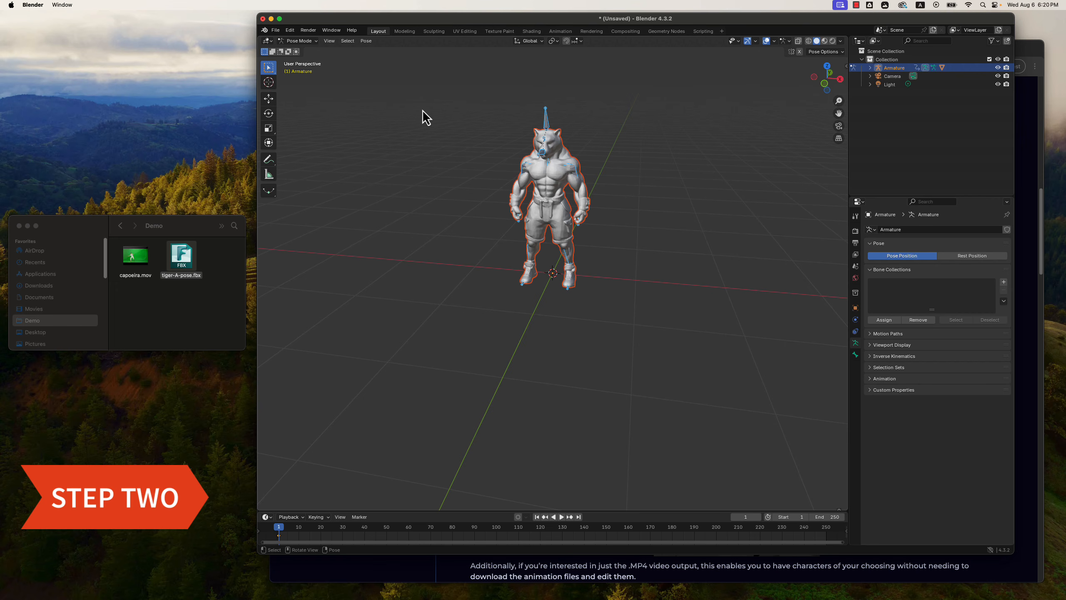
Rotate the LeftArm bone upward with the Rotate tool so the left upper arm extends horizontally sideways.
{"action": "left_click", "coordinate": [270, 116]}
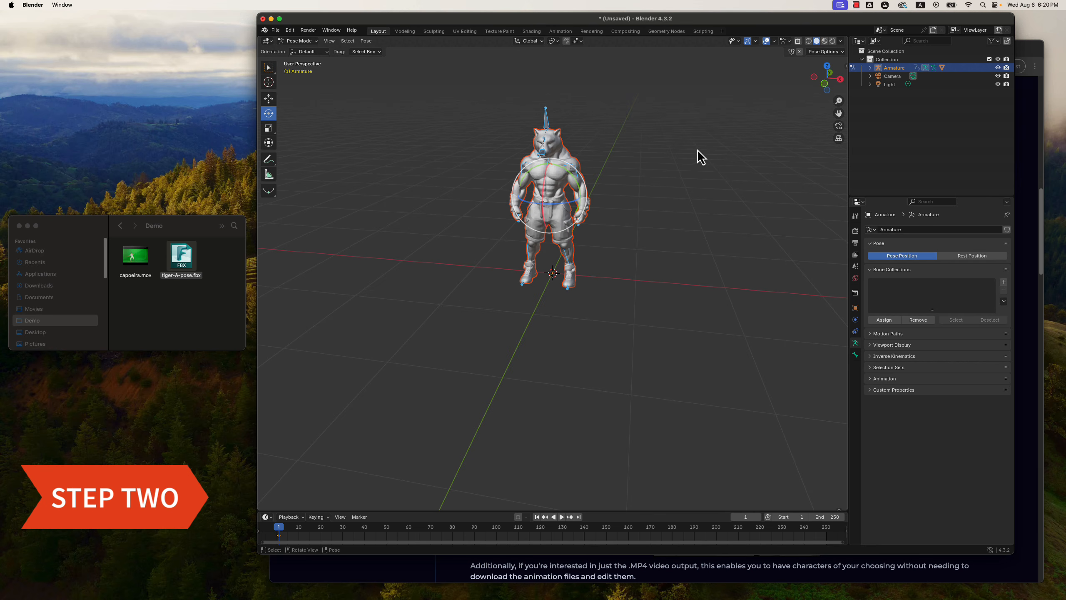
{"action": "middle_click_drag", "start_coordinate": [696, 152], "coordinate": [698, 197]}
{"action": "scroll", "coordinate": [698, 198], "scroll_direction": "up", "scroll_amount": 3}
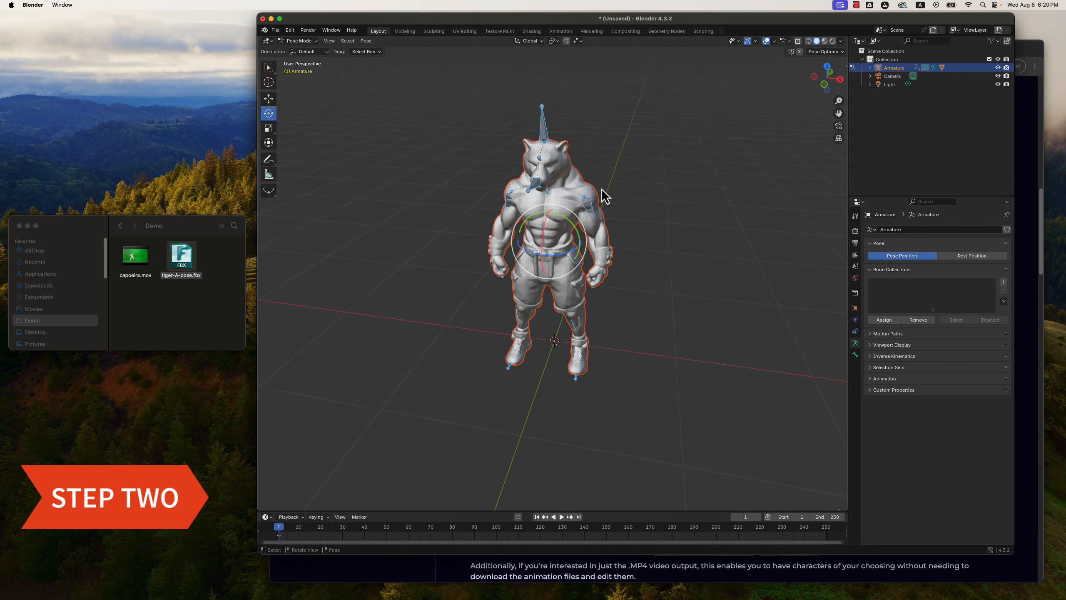
{"action": "left_click", "coordinate": [589, 201]}
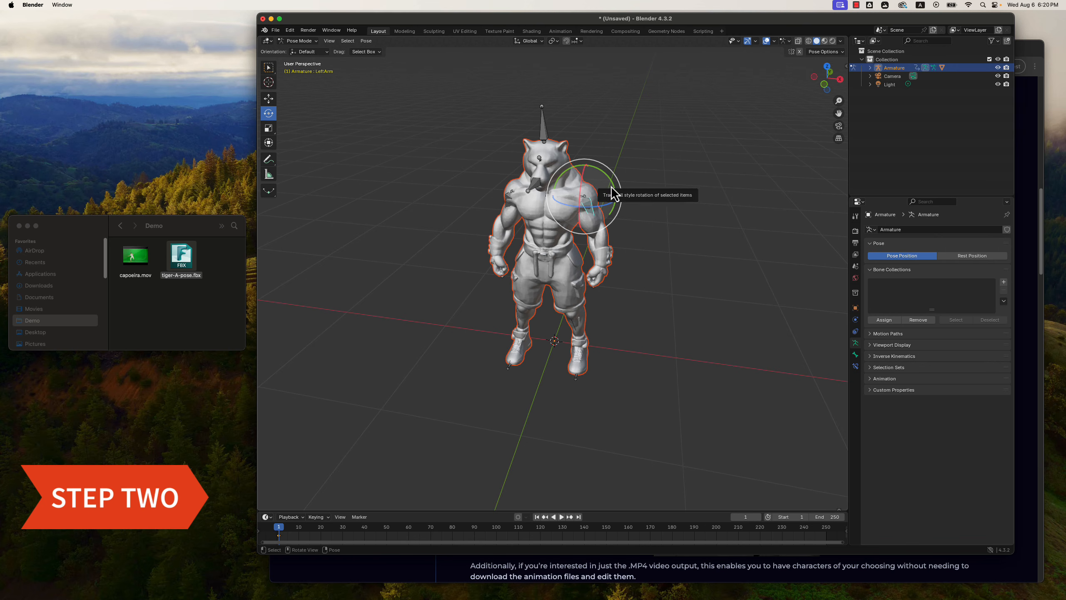
{"action": "left_click_drag", "start_coordinate": [613, 194], "coordinate": [576, 90]}
Rotate the left forearm and left hand upward so they line up with the raised upper arm.
{"action": "left_click", "coordinate": [633, 203]}
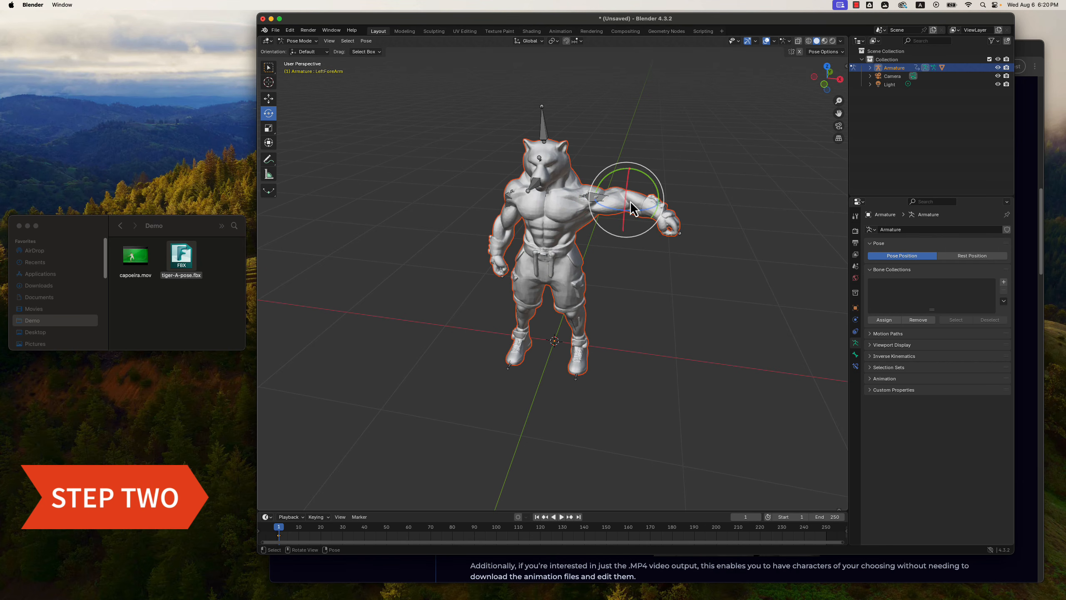
{"action": "left_click_drag", "start_coordinate": [652, 185], "coordinate": [682, 164]}
{"action": "left_click", "coordinate": [671, 212]}
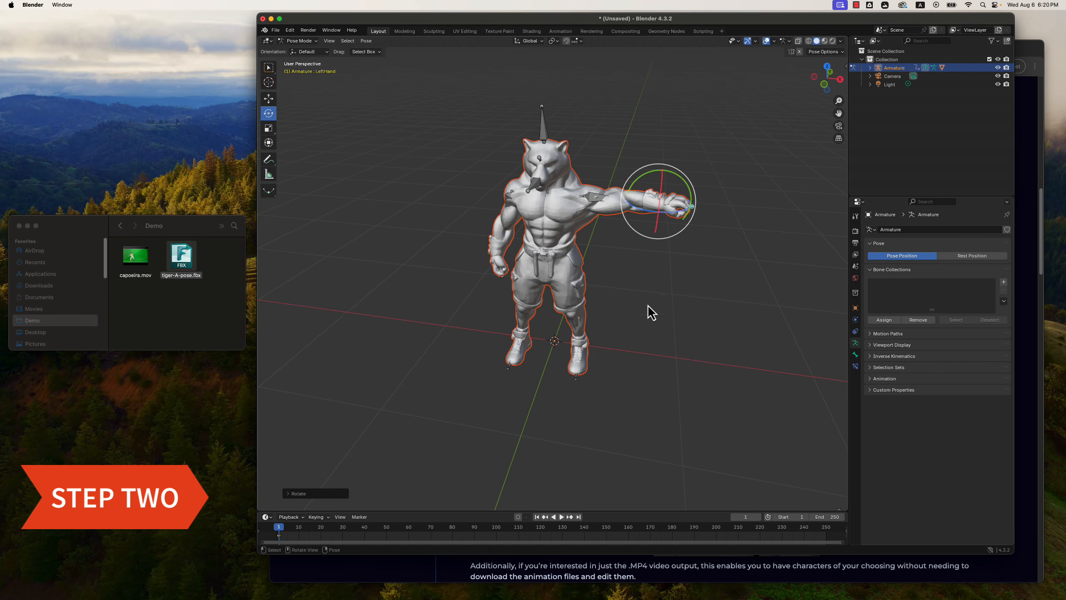
Rotate the RightArm bone upward so the right upper arm extends horizontally, mirroring the left side.
{"action": "middle_click_drag", "start_coordinate": [650, 312], "coordinate": [671, 295]}
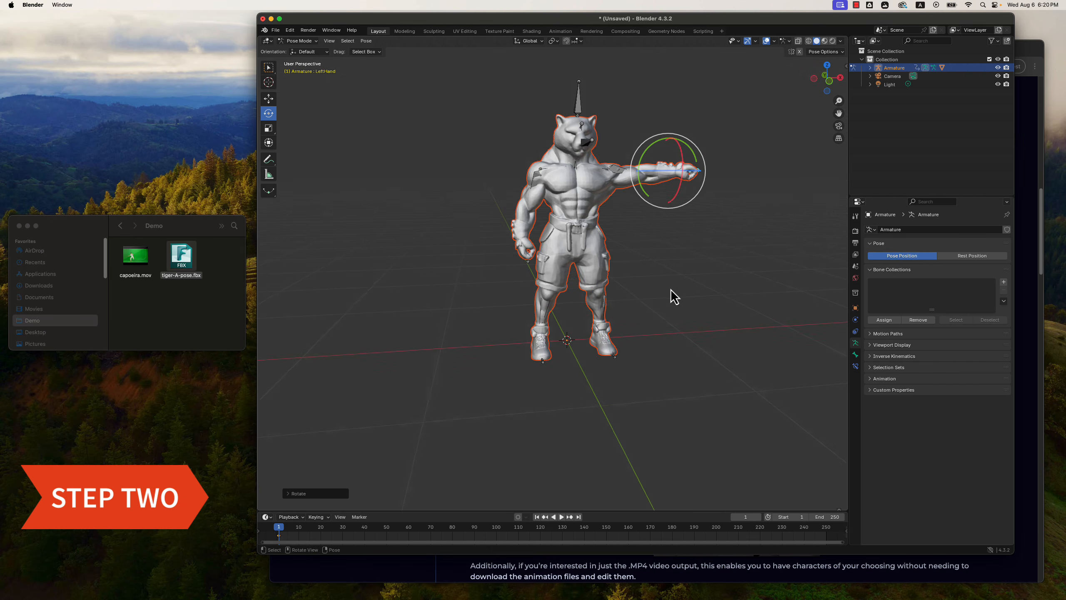
{"action": "left_click", "coordinate": [542, 183]}
{"action": "left_click_drag", "start_coordinate": [519, 157], "coordinate": [552, 142]}
Rotate the right forearm and right hand upward so they line up with the raised right upper arm.
{"action": "middle_click_drag", "start_coordinate": [643, 217], "coordinate": [641, 244]}
{"action": "left_click", "coordinate": [485, 175]}
{"action": "left_click", "coordinate": [482, 173]}
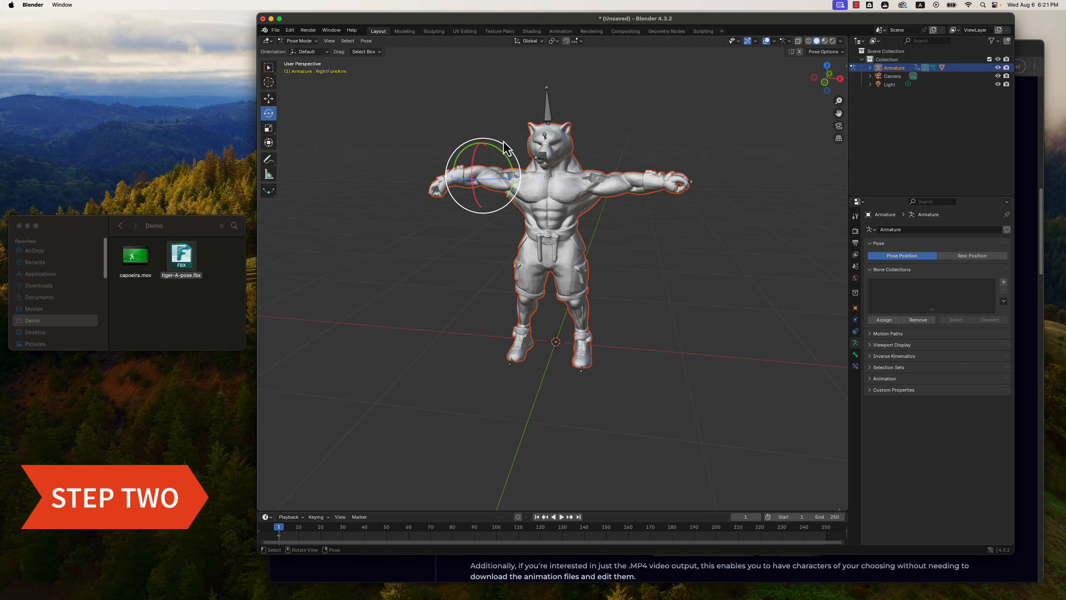
{"action": "left_click_drag", "start_coordinate": [505, 154], "coordinate": [487, 167]}
{"action": "left_click", "coordinate": [448, 178]}
Fine-tune the rotation of the right forearm and right upper arm so the whole arm is level in front view.
{"action": "middle_click_drag", "start_coordinate": [483, 250], "coordinate": [495, 222]}
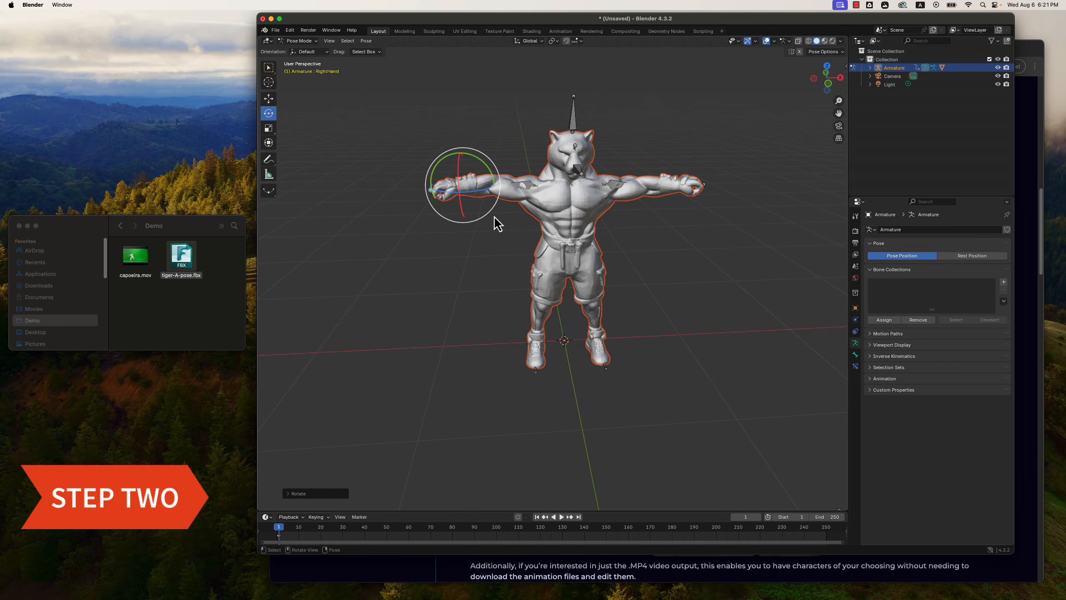
{"action": "left_click", "coordinate": [492, 188]}
{"action": "left_click_drag", "start_coordinate": [516, 164], "coordinate": [552, 159]}
{"action": "left_click", "coordinate": [530, 189]}
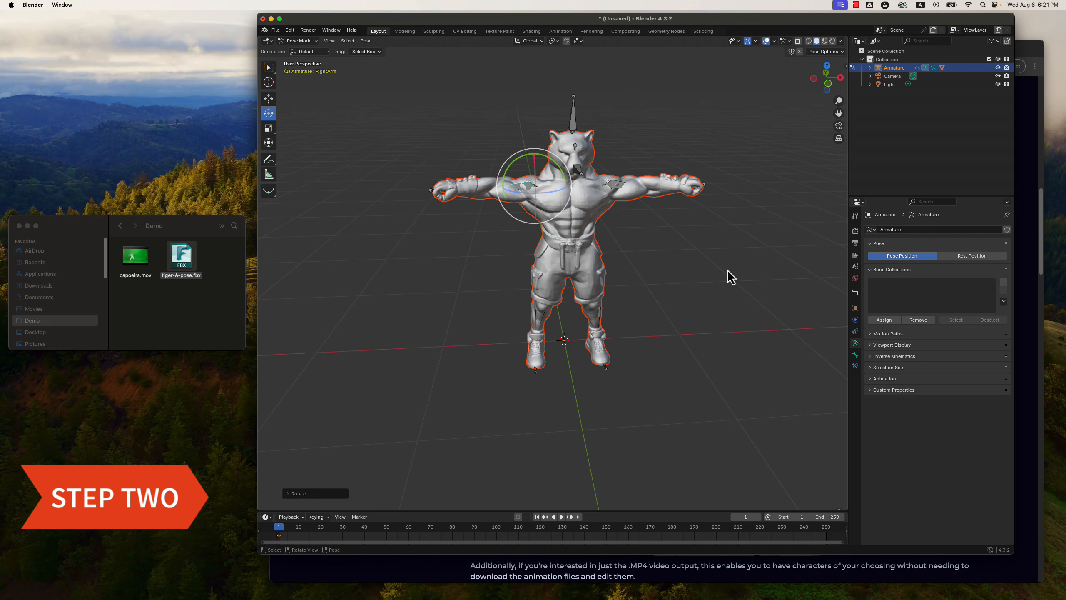
Rotate the right arm's bones horizontally, starting with the forearm, so the arm runs straight as seen from above.
{"action": "middle_click_drag", "start_coordinate": [727, 270], "coordinate": [638, 331]}
{"action": "left_click", "coordinate": [512, 189]}
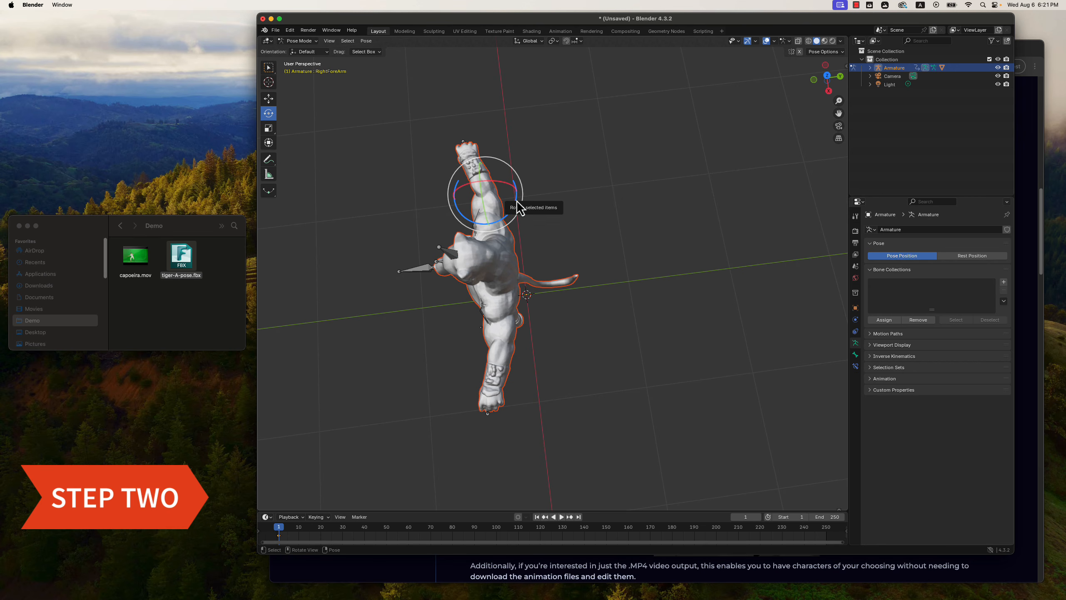
{"action": "left_click_drag", "start_coordinate": [518, 207], "coordinate": [519, 214]}
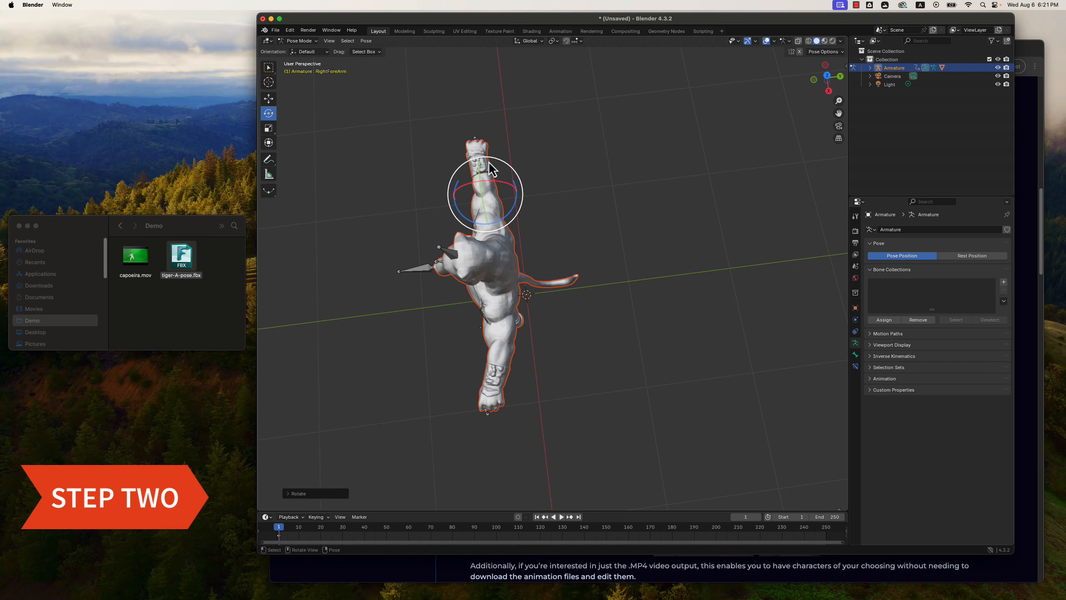
{"action": "left_click", "coordinate": [509, 165]}
{"action": "left_click_drag", "start_coordinate": [512, 176], "coordinate": [517, 204]}
{"action": "left_click", "coordinate": [492, 187]}
Rotate the left forearm and left hand slightly in the horizontal plane to straighten the left arm as seen from above.
{"action": "left_click", "coordinate": [502, 357]}
{"action": "left_click_drag", "start_coordinate": [533, 348], "coordinate": [536, 350]}
{"action": "left_click", "coordinate": [502, 403]}
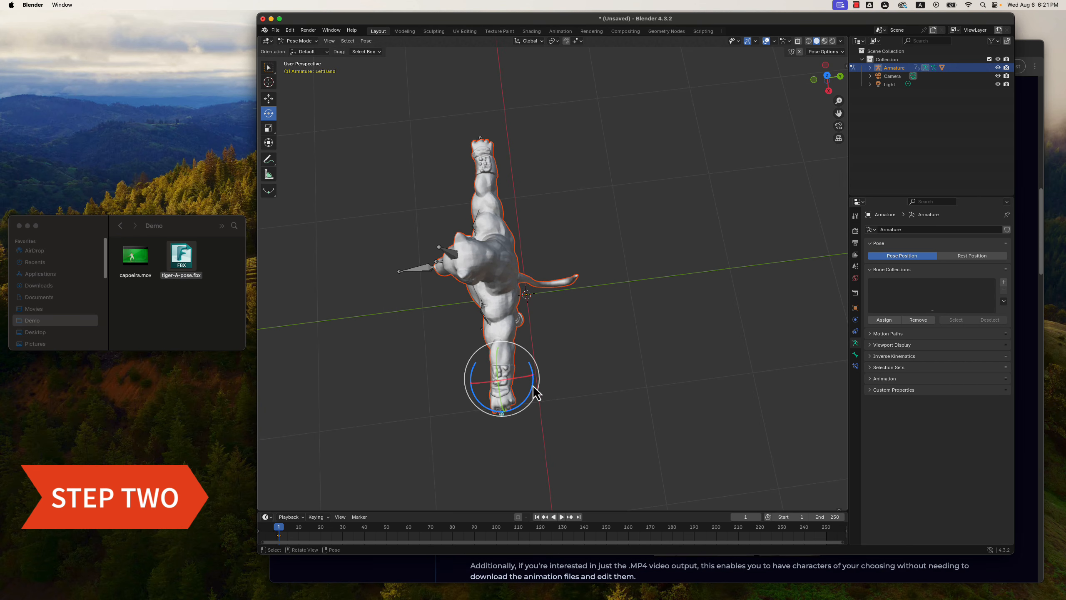
{"action": "left_click_drag", "start_coordinate": [537, 395], "coordinate": [536, 395]}
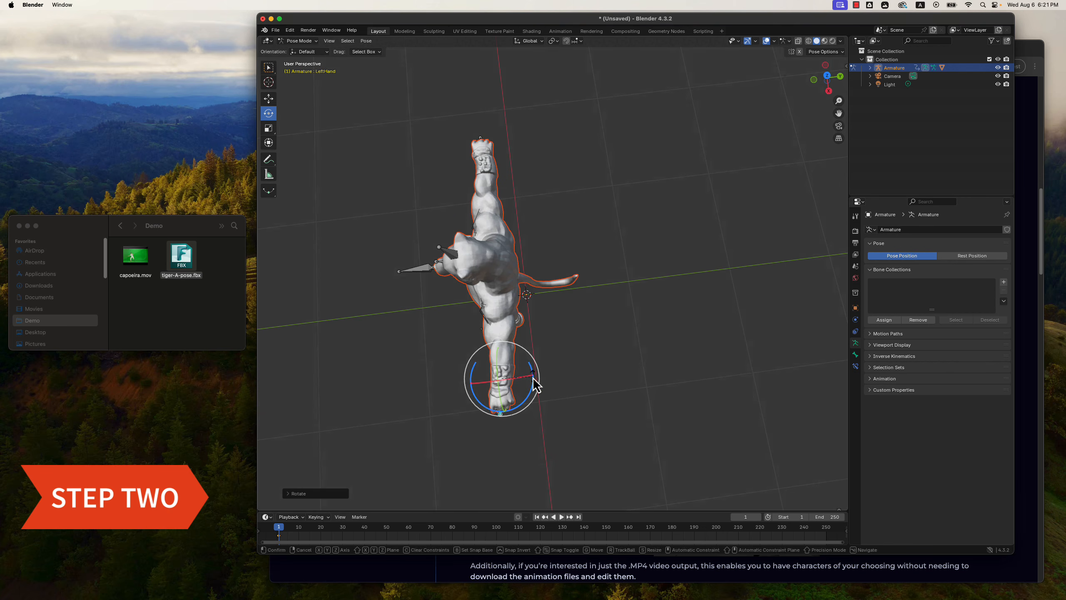
Rotate the LeftUpLeg and RightUpLeg bones inward so both legs point straight down beneath the hips.
{"action": "middle_click_drag", "start_coordinate": [578, 389], "coordinate": [661, 316]}
{"action": "left_click", "coordinate": [615, 183]}
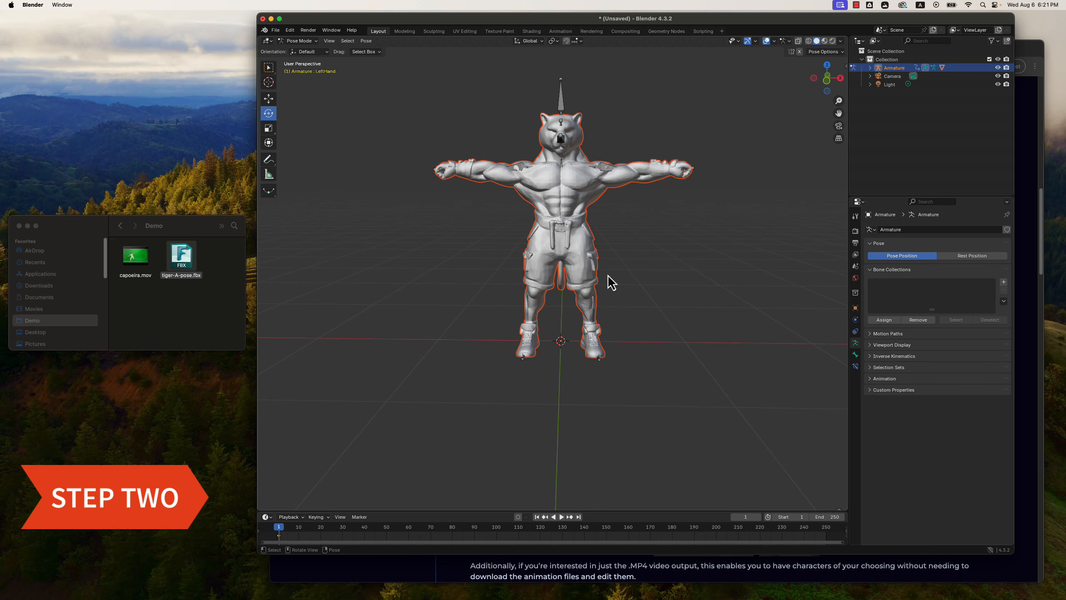
{"action": "left_click", "coordinate": [584, 263]}
{"action": "left_click_drag", "start_coordinate": [609, 227], "coordinate": [612, 232]}
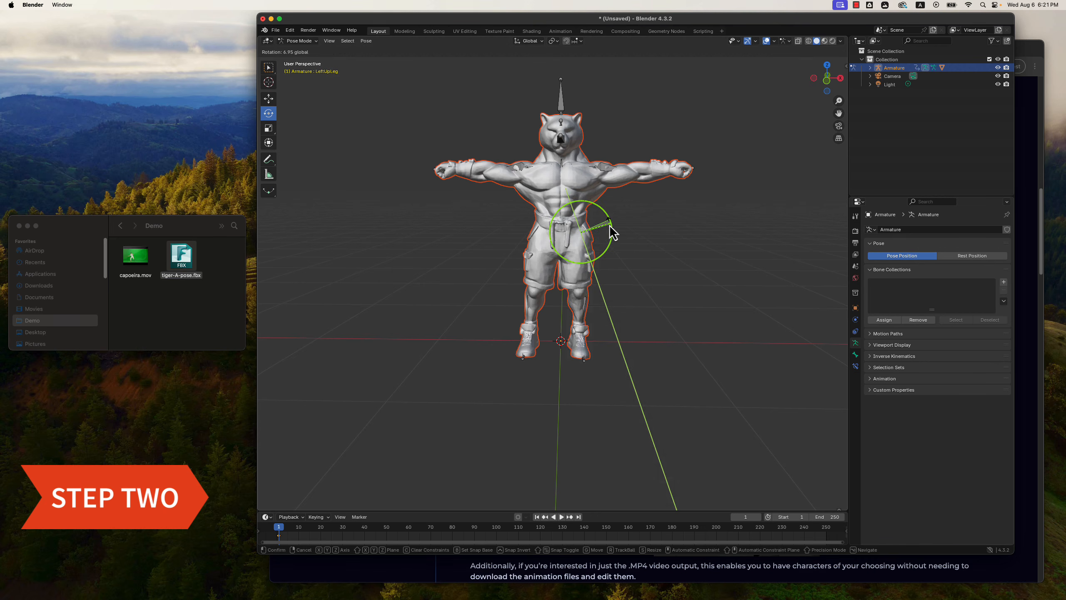
{"action": "left_click", "coordinate": [529, 263]}
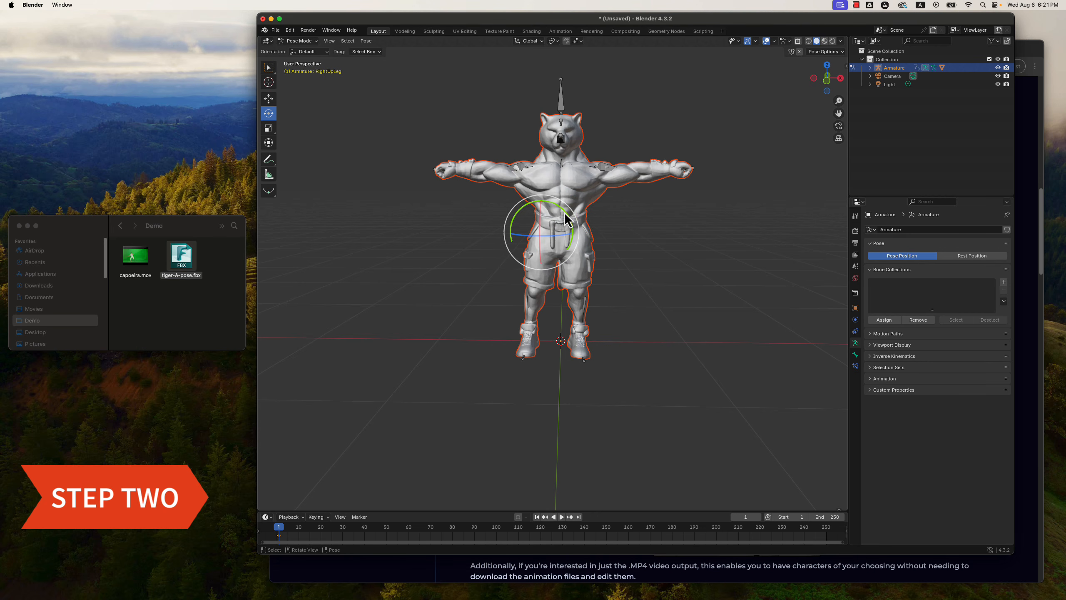
{"action": "left_click_drag", "start_coordinate": [566, 213], "coordinate": [565, 213]}
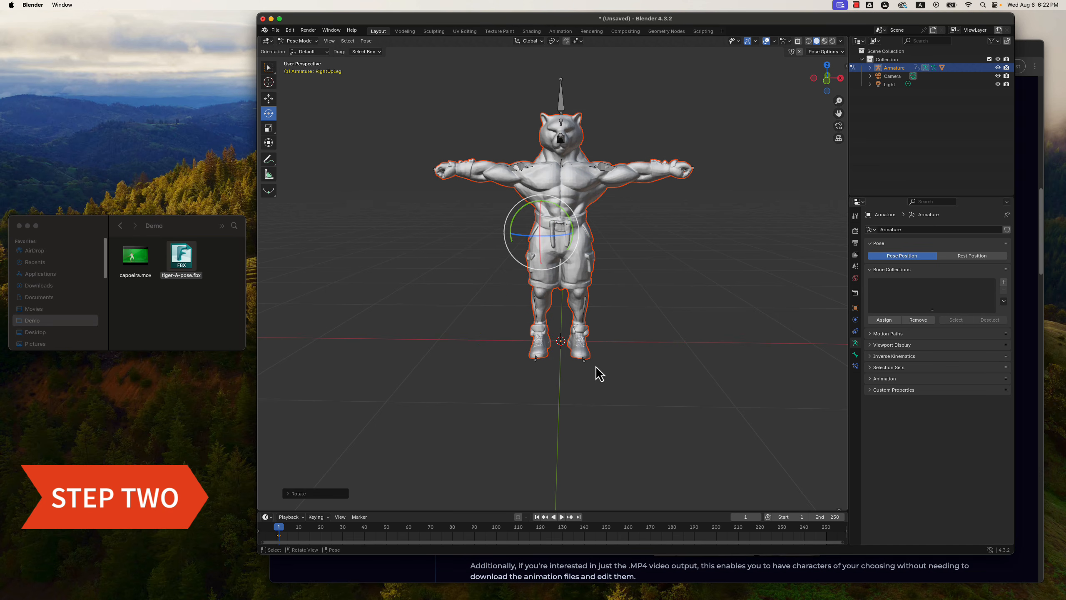
Adjust the rotation of the left foot bone and the RightFoot bone so the feet stand straight in front view.
{"action": "left_click", "coordinate": [579, 340]}
{"action": "left_click_drag", "start_coordinate": [607, 320], "coordinate": [597, 311]}
{"action": "left_click", "coordinate": [543, 341]}
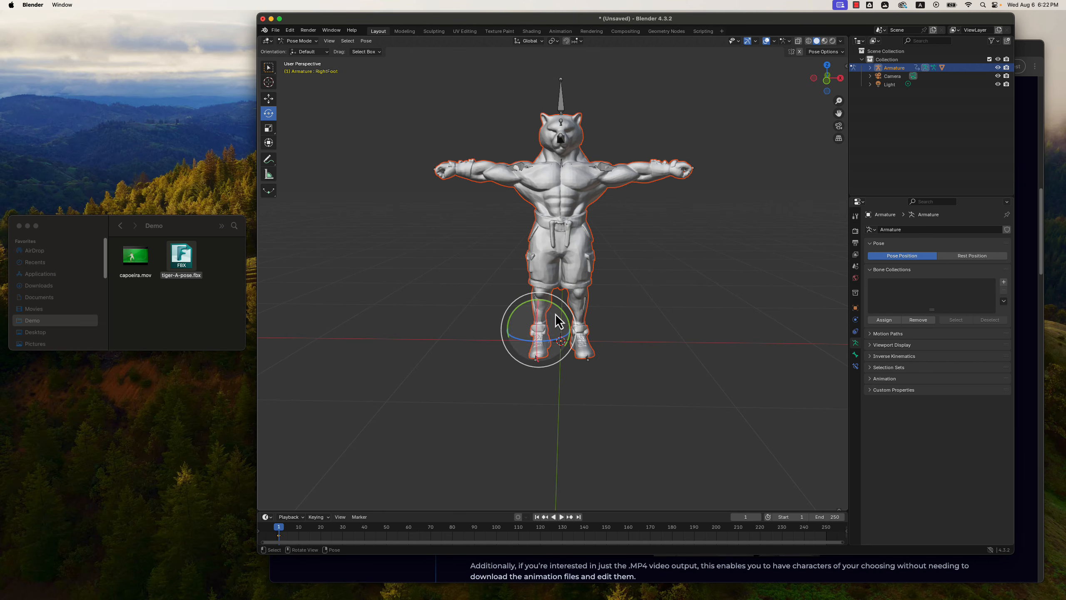
{"action": "left_click", "coordinate": [561, 310]}
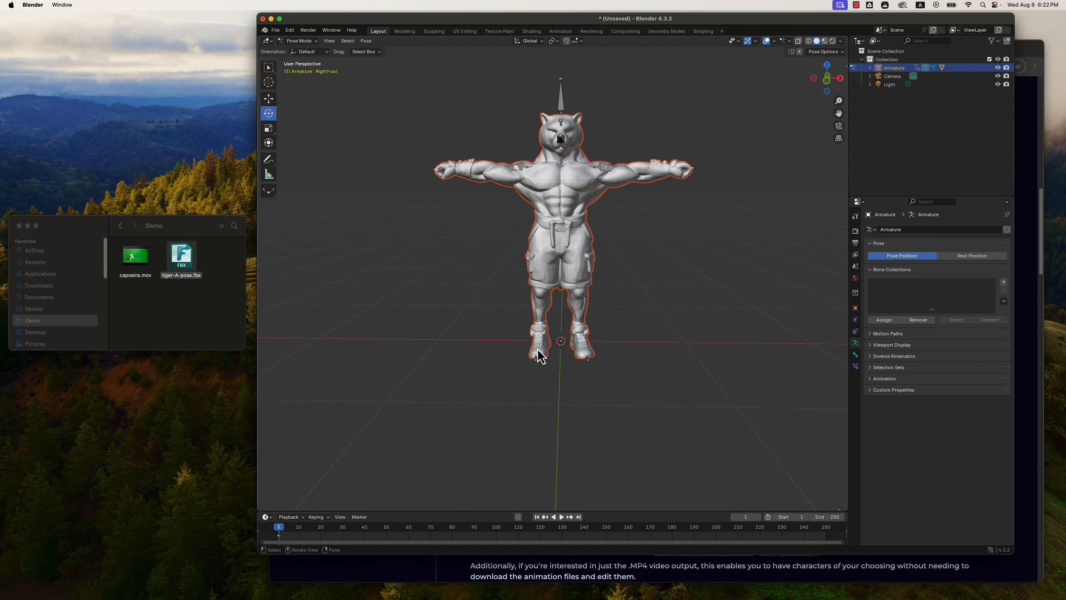
{"action": "left_click", "coordinate": [537, 351]}
{"action": "left_click", "coordinate": [547, 338]}
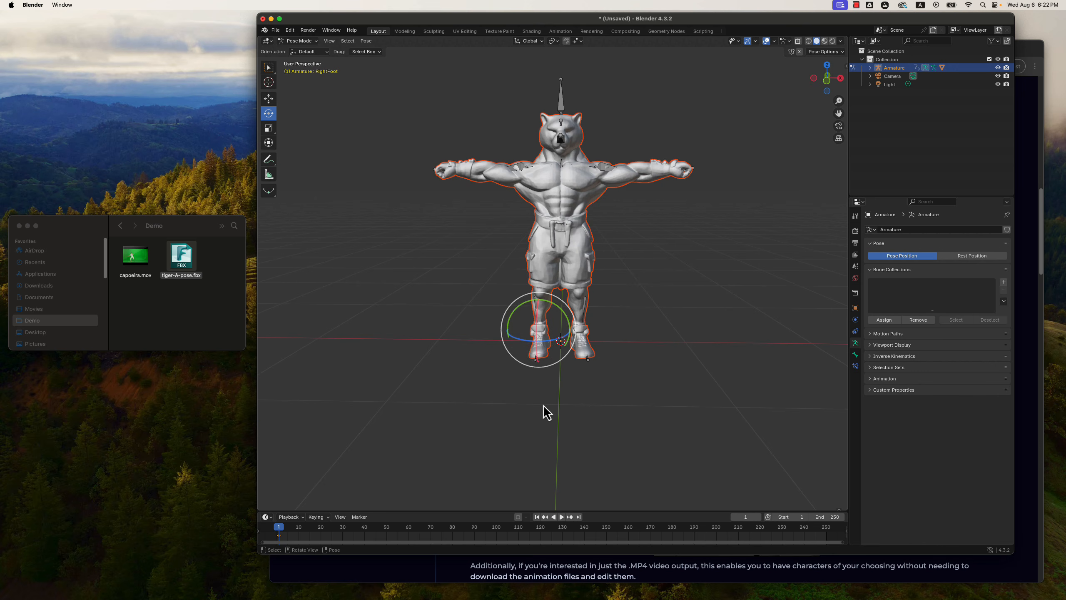
{"action": "left_click", "coordinate": [538, 396]}
{"action": "left_click", "coordinate": [541, 344]}
{"action": "middle_click_drag", "start_coordinate": [552, 378], "coordinate": [571, 371]}
{"action": "left_click_drag", "start_coordinate": [530, 323], "coordinate": [533, 320]}
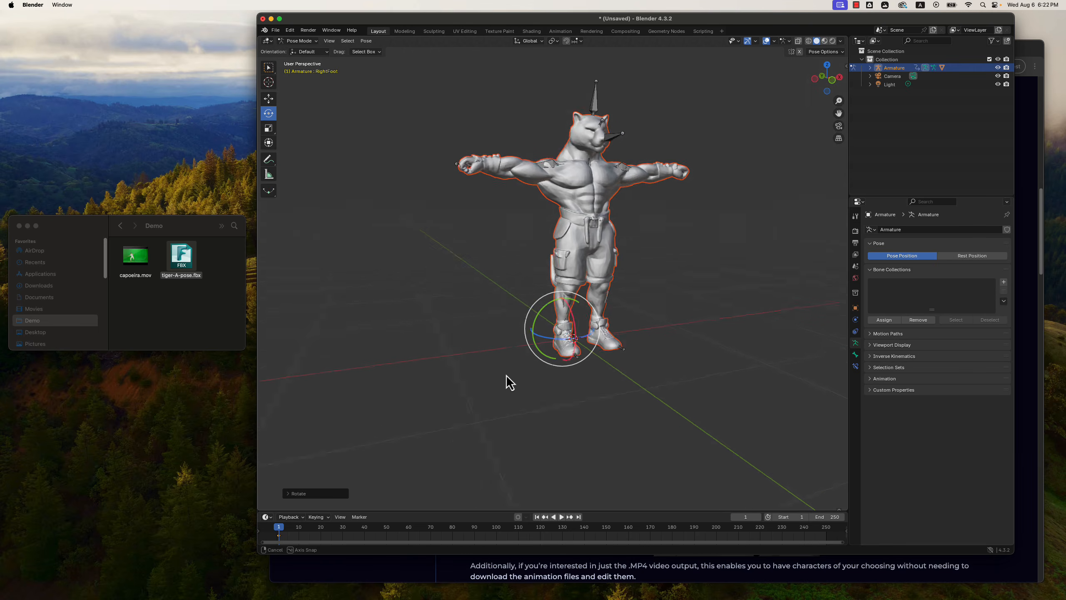
{"action": "middle_click_drag", "start_coordinate": [504, 381], "coordinate": [479, 371]}
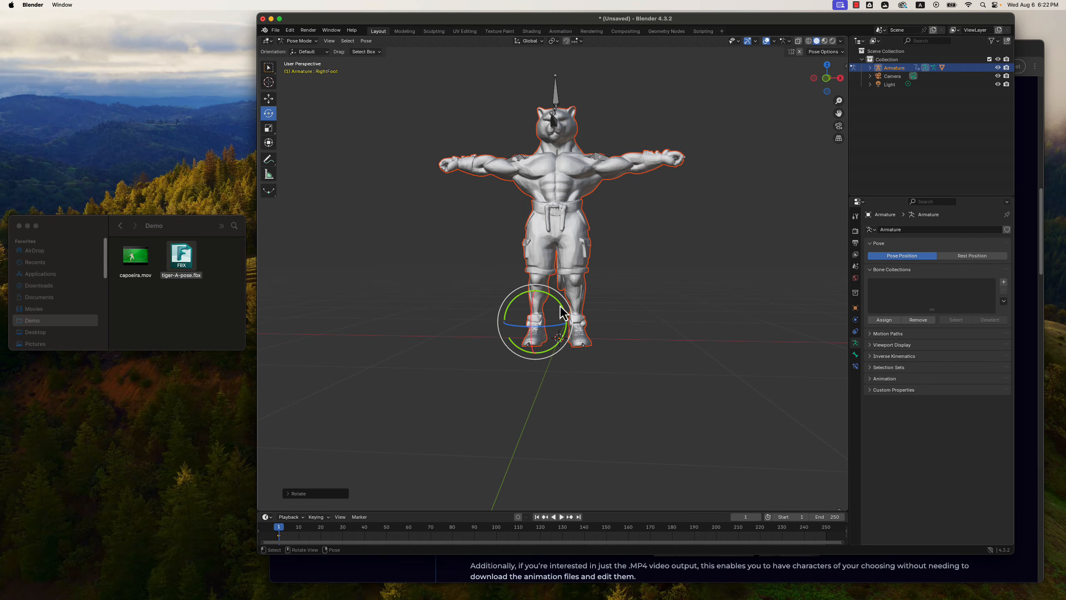
{"action": "left_click_drag", "start_coordinate": [563, 312], "coordinate": [600, 322]}
Rotate the LeftFoot bone slightly so the left foot stands straight and matches the right one.
{"action": "left_click", "coordinate": [584, 343]}
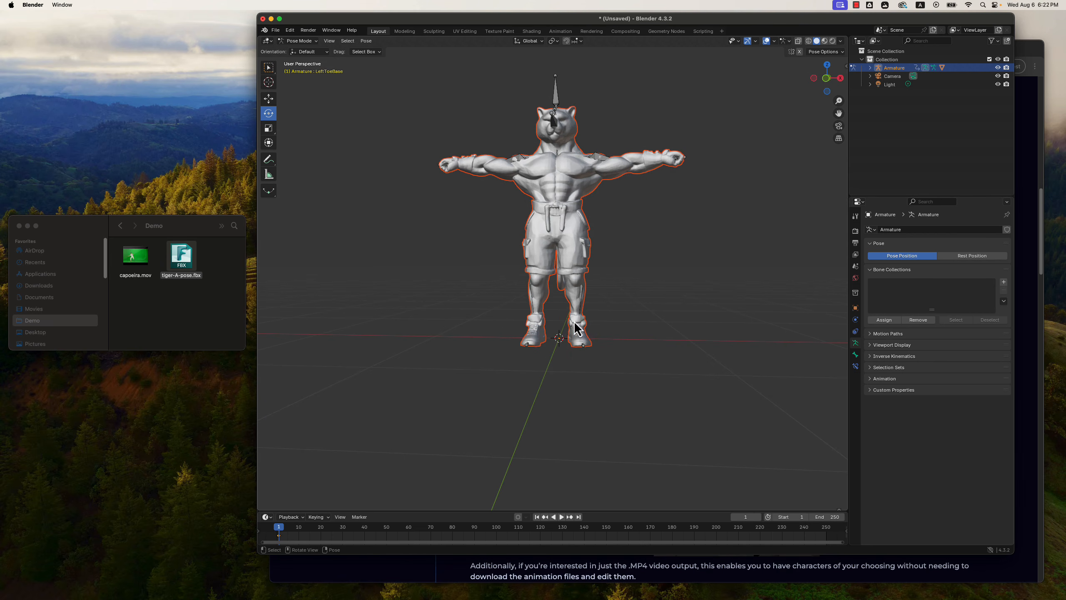
{"action": "left_click", "coordinate": [583, 321]}
{"action": "left_click", "coordinate": [584, 327]}
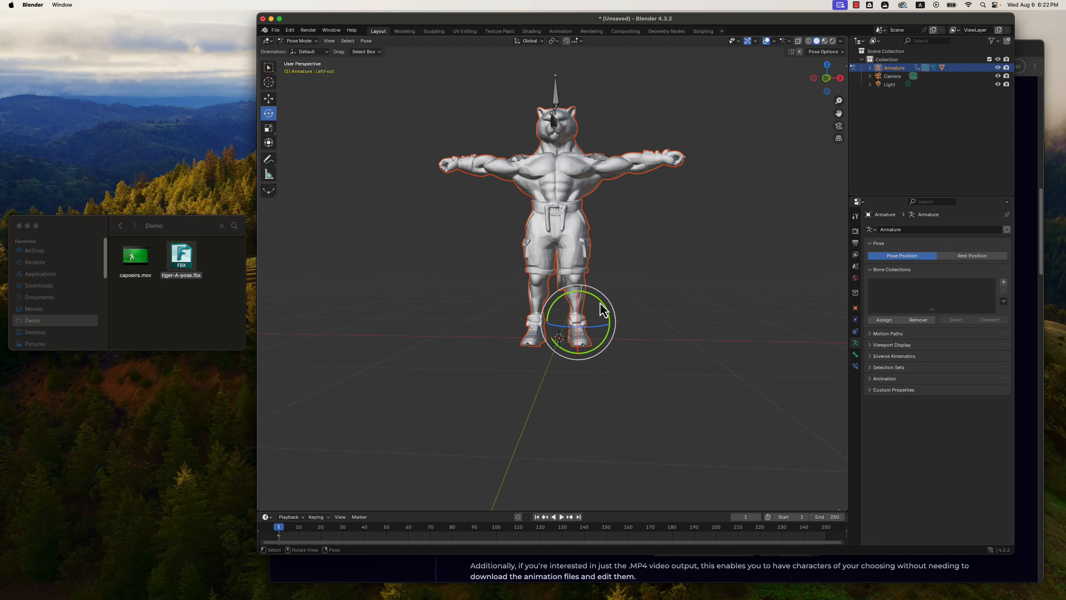
{"action": "left_click_drag", "start_coordinate": [601, 310], "coordinate": [635, 334]}
Hide the char1 mesh under the armature so that only the skeleton is visible from the side.
{"action": "middle_click_drag", "start_coordinate": [654, 365], "coordinate": [590, 389]}
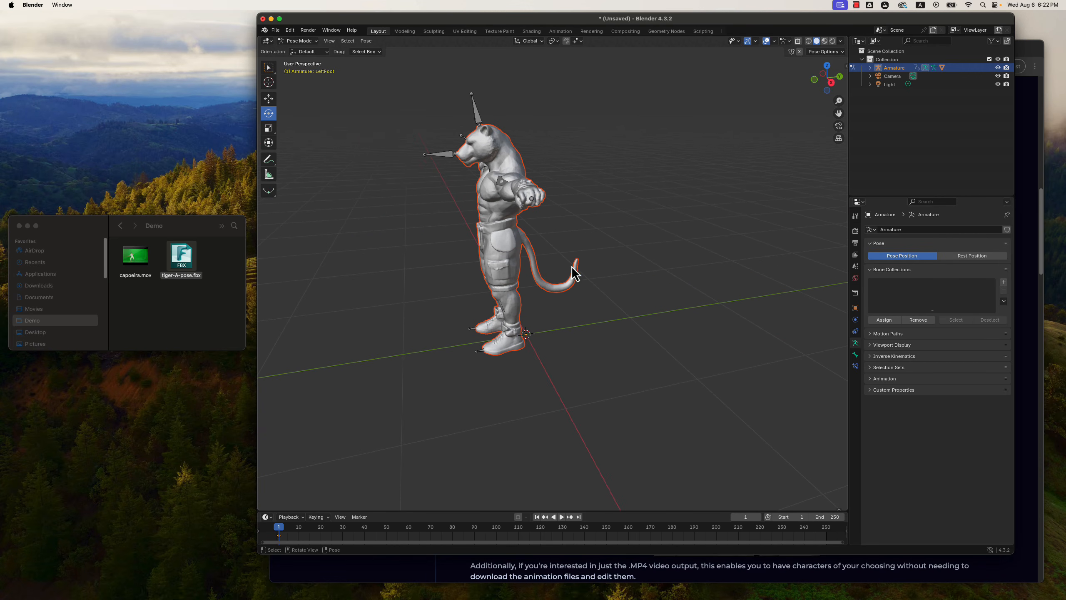
{"action": "left_click", "coordinate": [496, 156]}
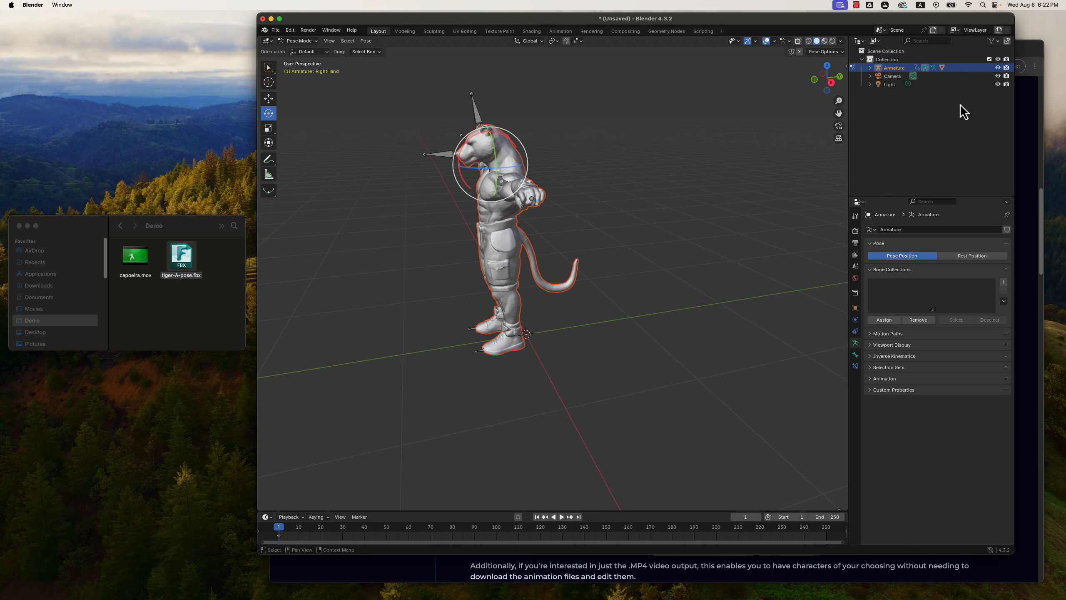
{"action": "left_click", "coordinate": [870, 68]}
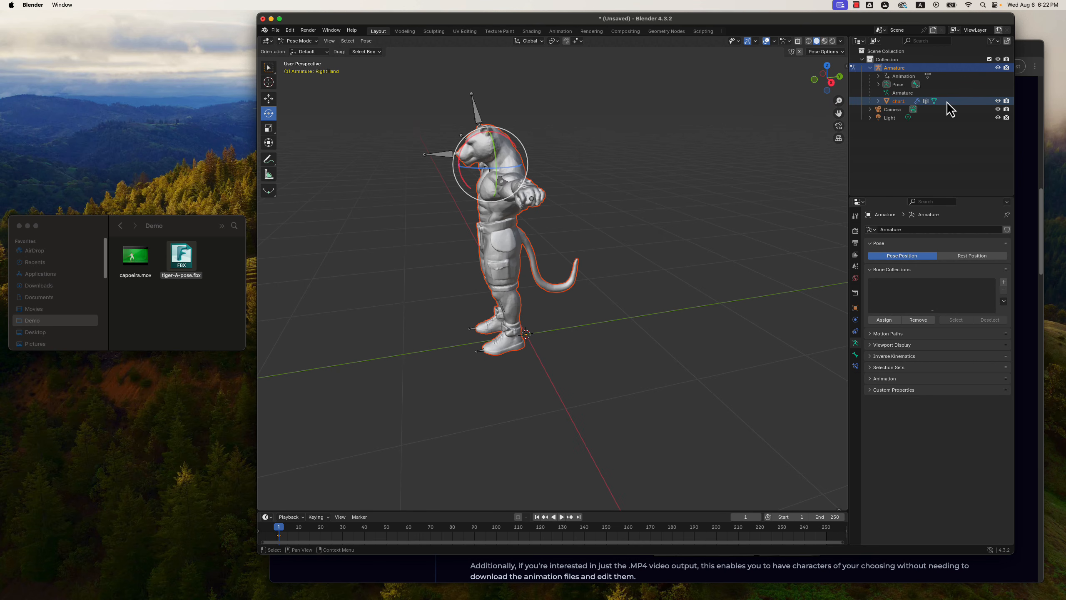
{"action": "left_click", "coordinate": [999, 101]}
{"action": "middle_click_drag", "start_coordinate": [638, 225], "coordinate": [589, 196]}
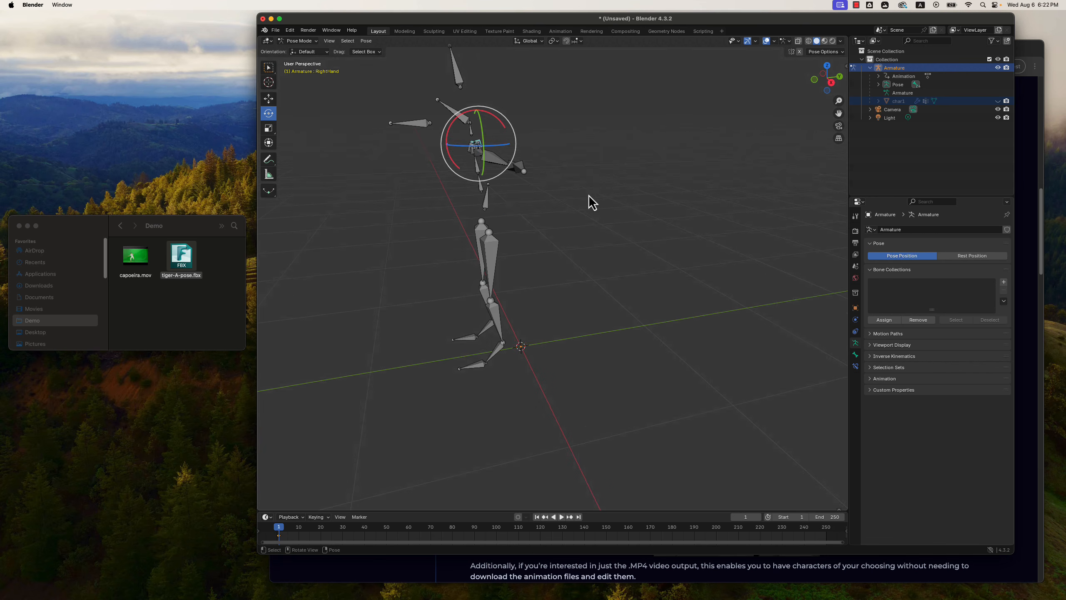
Rotate the neck bone slightly about the X axis so the neck stands upright in side view.
{"action": "middle_click_drag", "start_coordinate": [476, 151], "coordinate": [489, 137]}
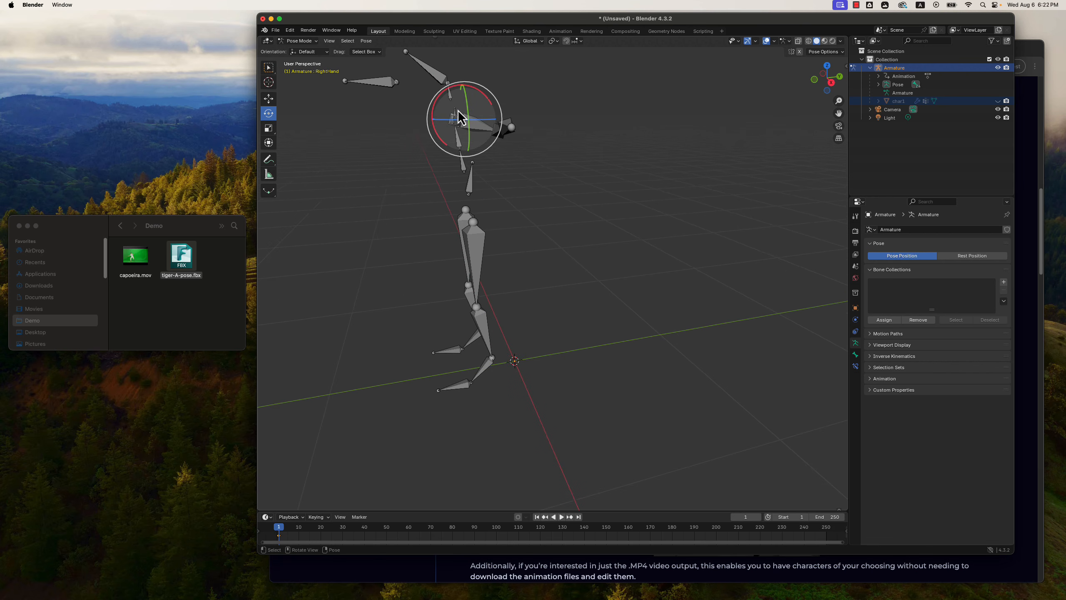
{"action": "left_click", "coordinate": [461, 122]}
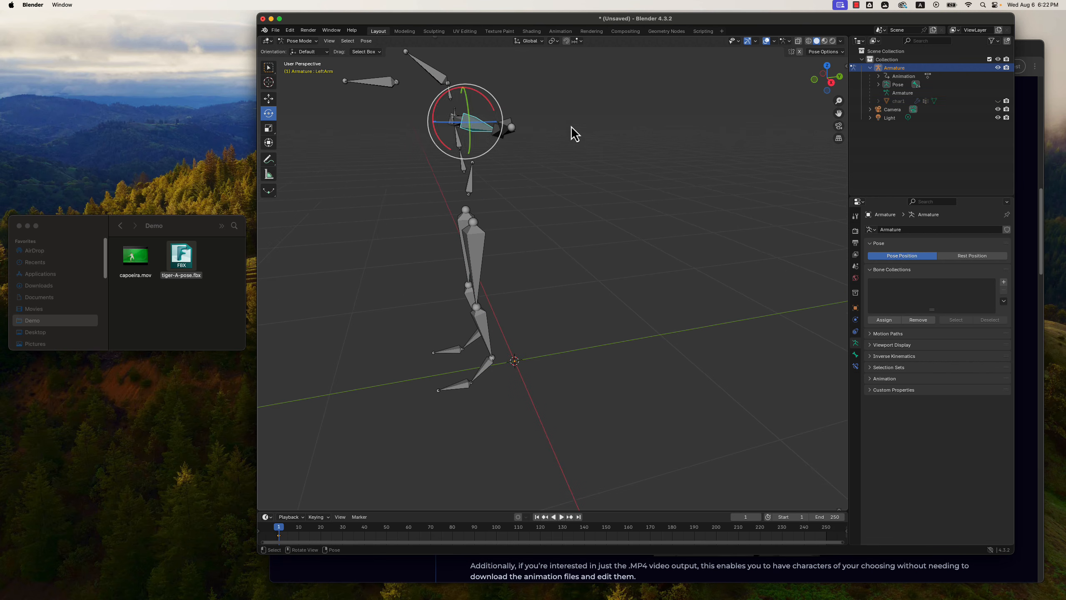
{"action": "middle_click_drag", "start_coordinate": [572, 133], "coordinate": [525, 135]}
{"action": "left_click", "coordinate": [445, 129]}
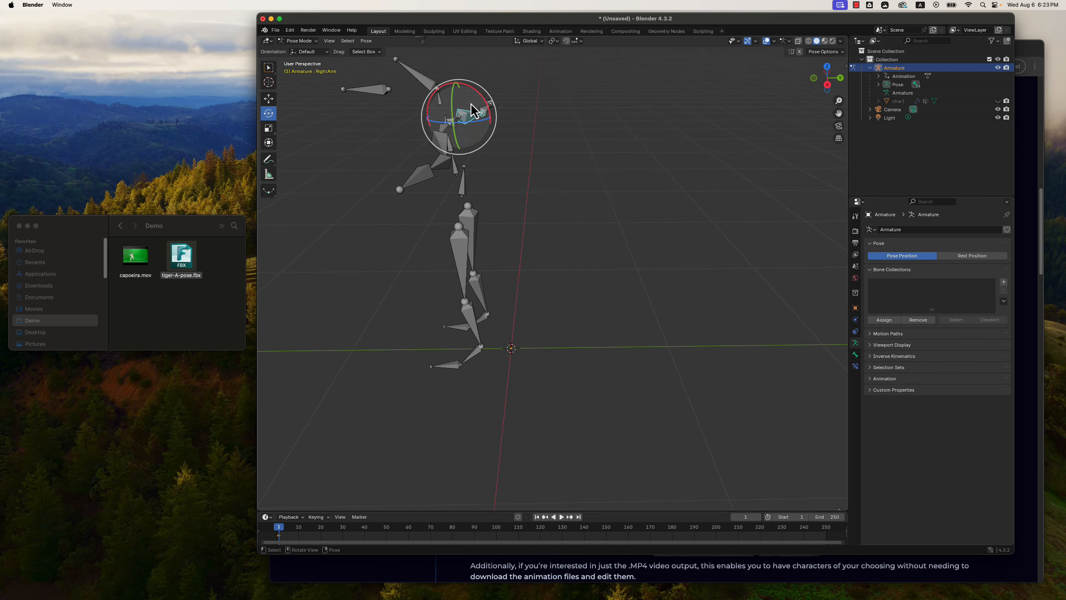
{"action": "left_click", "coordinate": [441, 105]}
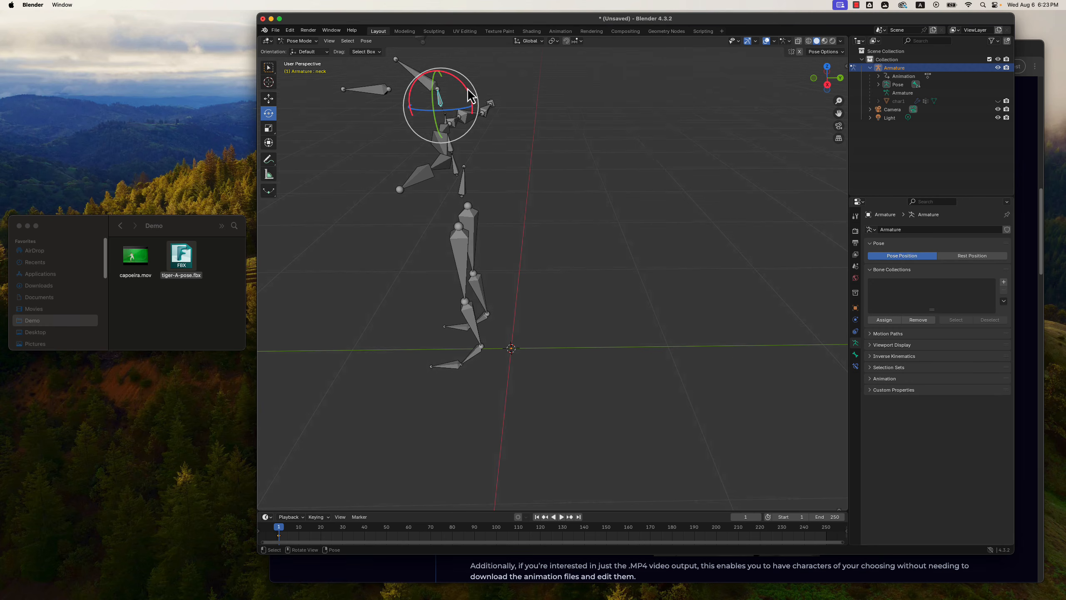
{"action": "left_click_drag", "start_coordinate": [465, 87], "coordinate": [479, 96]}
{"action": "middle_click_drag", "start_coordinate": [524, 115], "coordinate": [528, 111]}
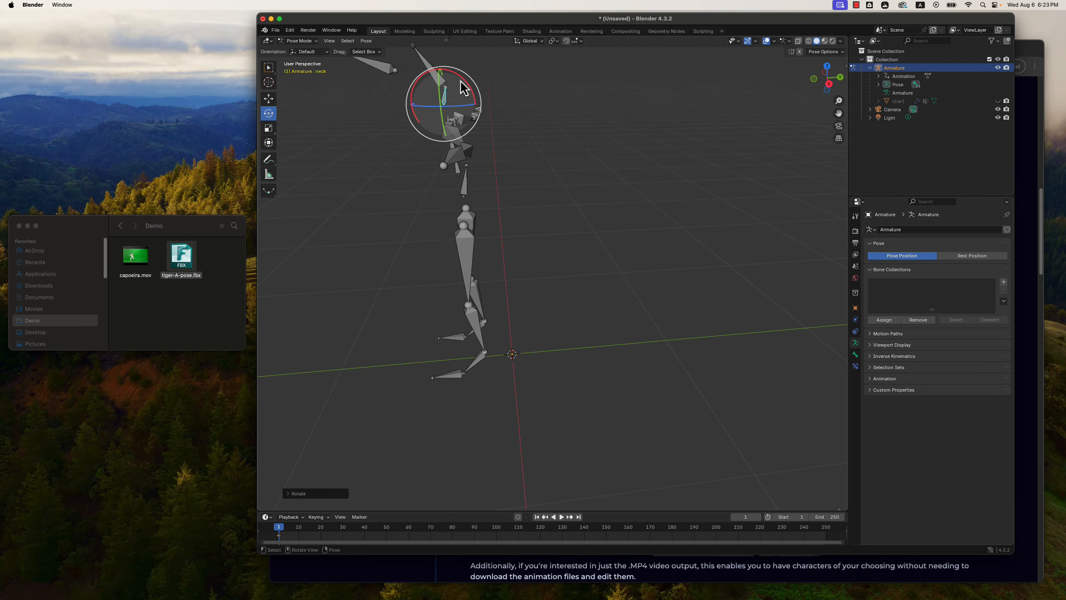
{"action": "left_click_drag", "start_coordinate": [465, 81], "coordinate": [465, 77]}
{"action": "middle_click_drag", "start_coordinate": [516, 129], "coordinate": [559, 124]}
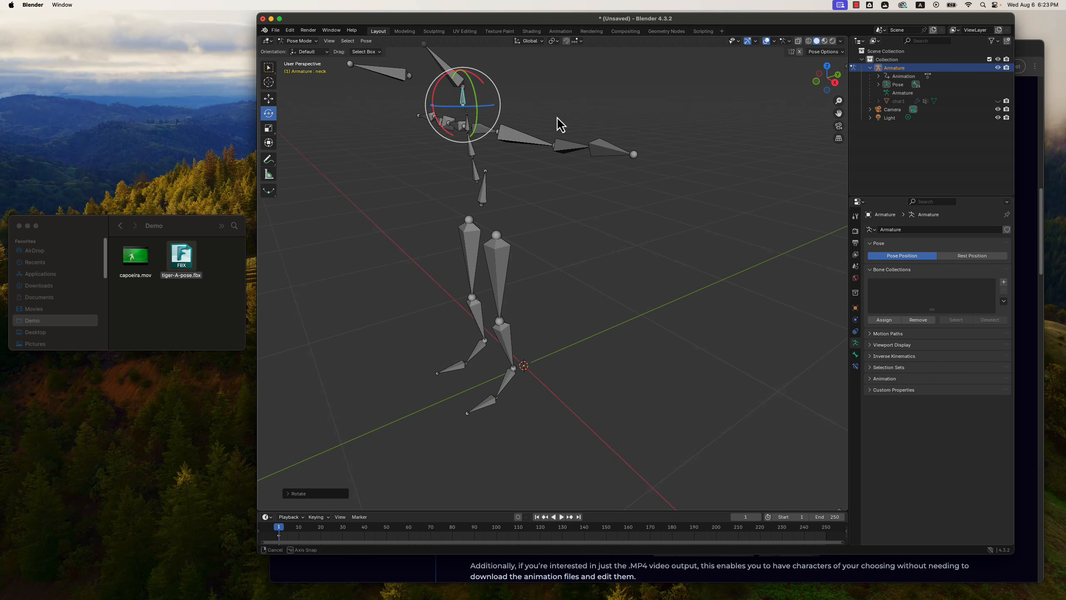
Rotate the Spine bone slightly about the X axis to straighten the upper torso.
{"action": "left_click", "coordinate": [469, 132]}
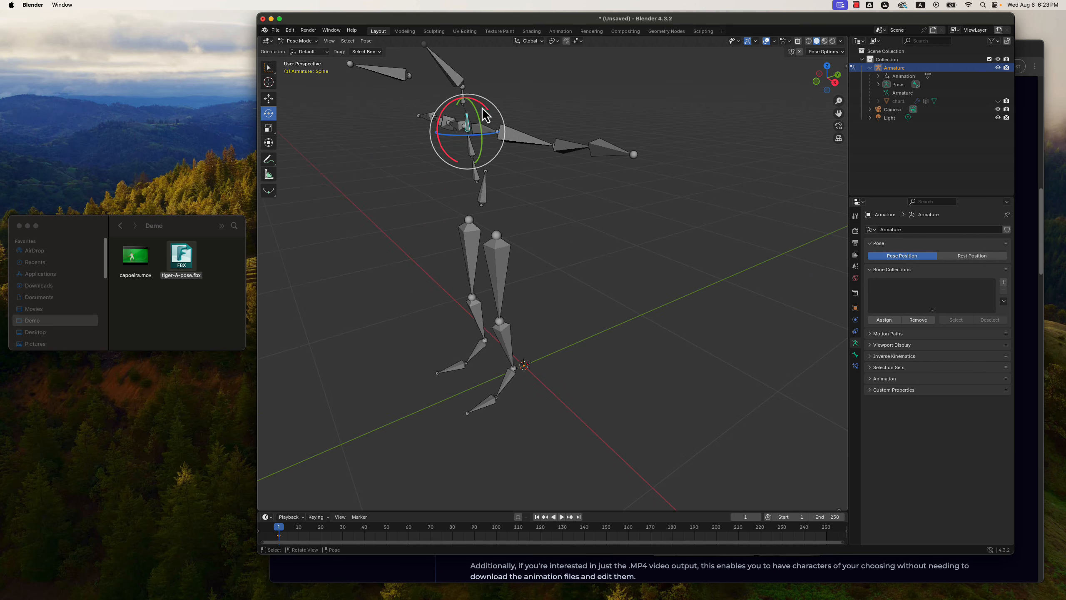
{"action": "left_click_drag", "start_coordinate": [481, 106], "coordinate": [487, 109]}
{"action": "middle_click_drag", "start_coordinate": [638, 107], "coordinate": [624, 107]}
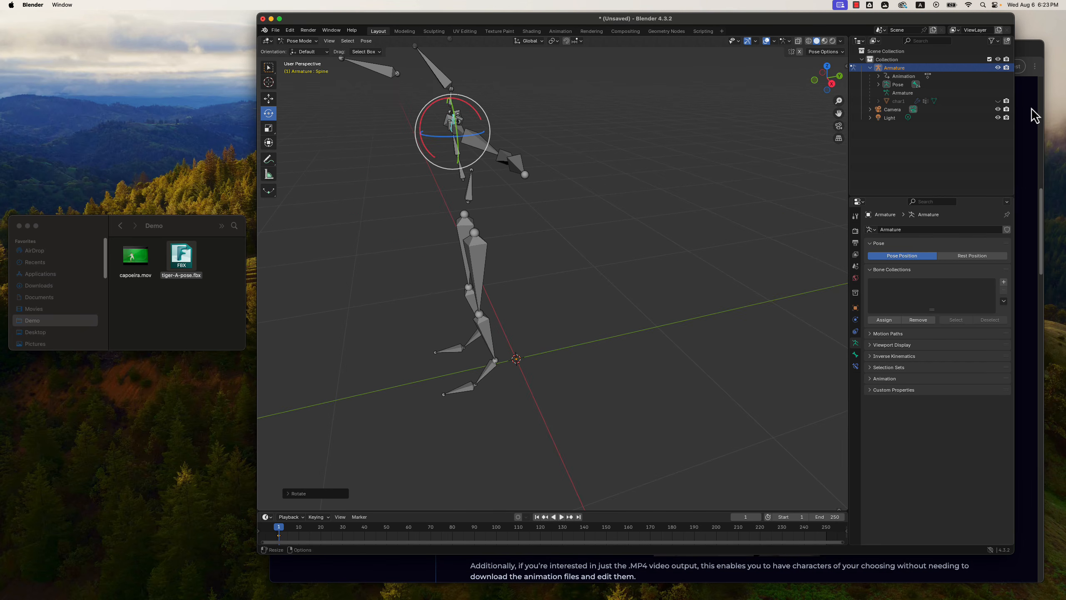
Show the char1 mesh again and examine the character's posture from the side.
{"action": "left_click", "coordinate": [999, 101]}
{"action": "middle_click_drag", "start_coordinate": [800, 138], "coordinate": [797, 141]}
{"action": "scroll", "coordinate": [786, 133], "scroll_direction": "up", "scroll_amount": 2}
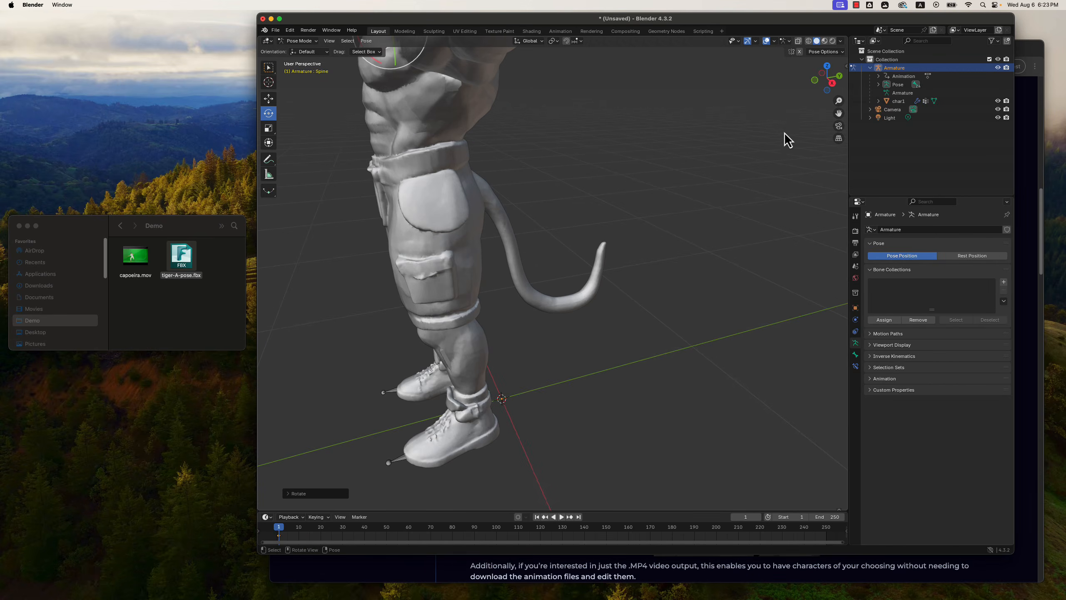
{"action": "scroll", "coordinate": [781, 133], "scroll_direction": "down", "scroll_amount": 3}
{"action": "left_click", "coordinate": [697, 182]}
{"action": "middle_click_drag", "start_coordinate": [697, 182], "coordinate": [688, 176]}
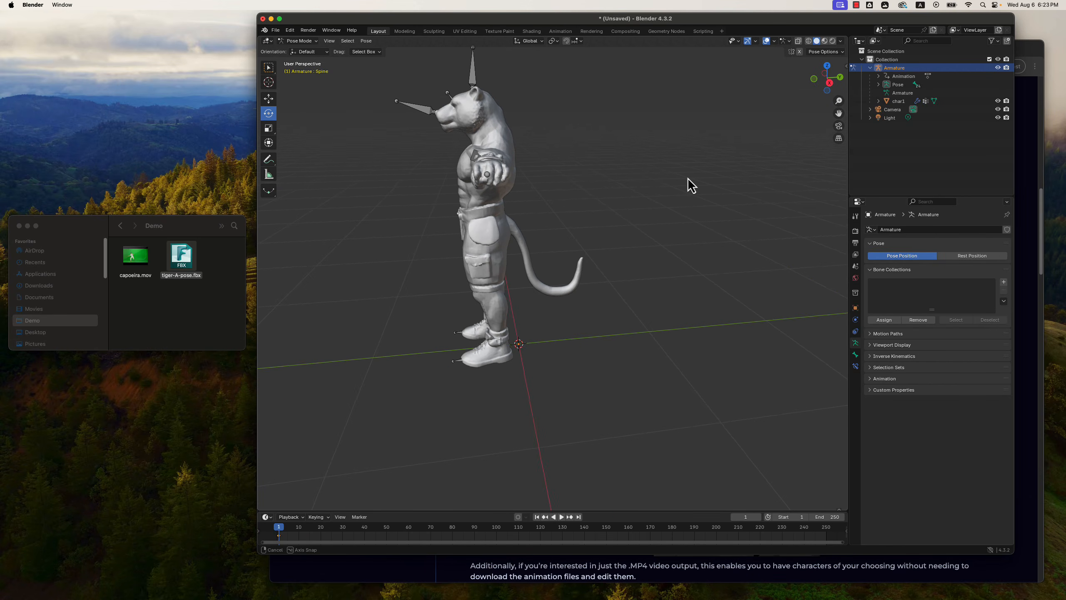
Hide the char1 mesh and rotate the Head bone about the X axis to tilt the face slightly upward.
{"action": "left_click", "coordinate": [999, 101]}
{"action": "left_click", "coordinate": [473, 125]}
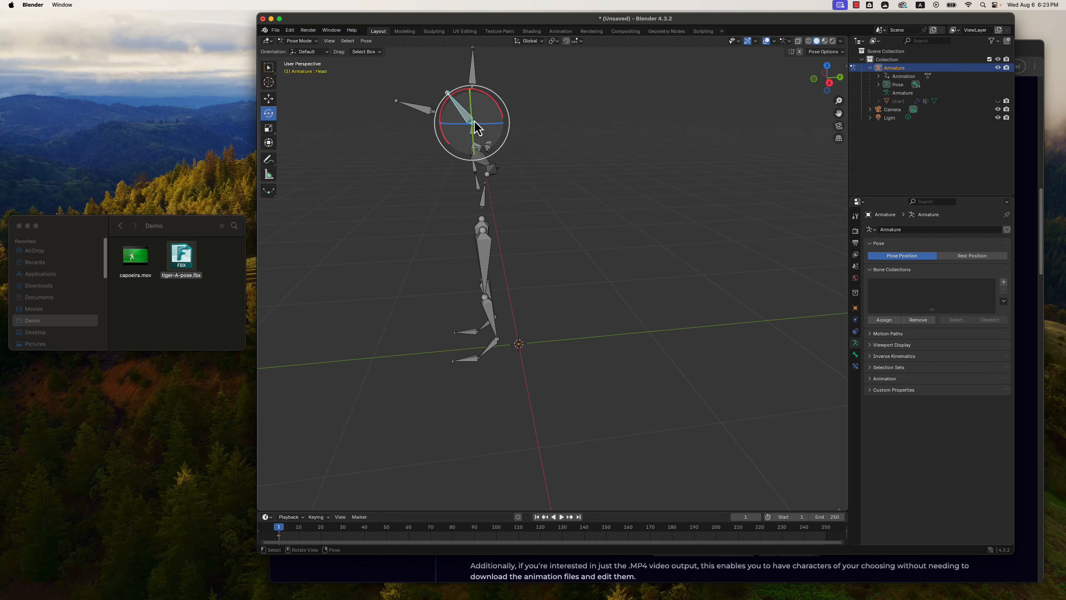
{"action": "left_click_drag", "start_coordinate": [494, 103], "coordinate": [496, 116]}
Fine-tune the Spine bone's rotation once more so the upper spine lines up with the rest of the body.
{"action": "left_click", "coordinate": [471, 129]}
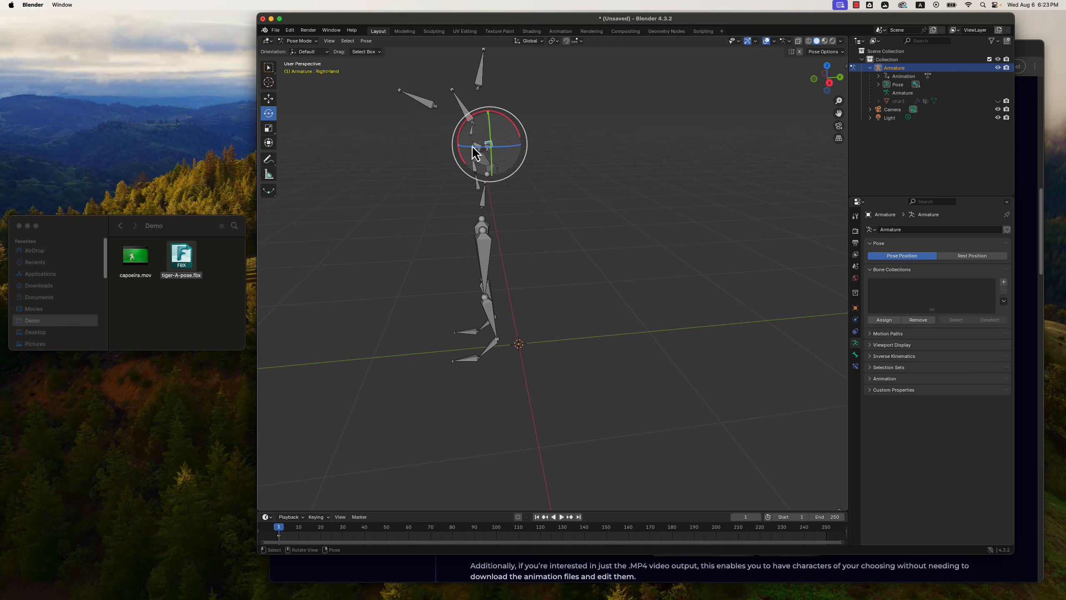
{"action": "left_click", "coordinate": [476, 149]}
{"action": "scroll", "coordinate": [481, 151], "scroll_direction": "up", "scroll_amount": 2}
{"action": "middle_click_drag", "start_coordinate": [515, 122], "coordinate": [551, 125]}
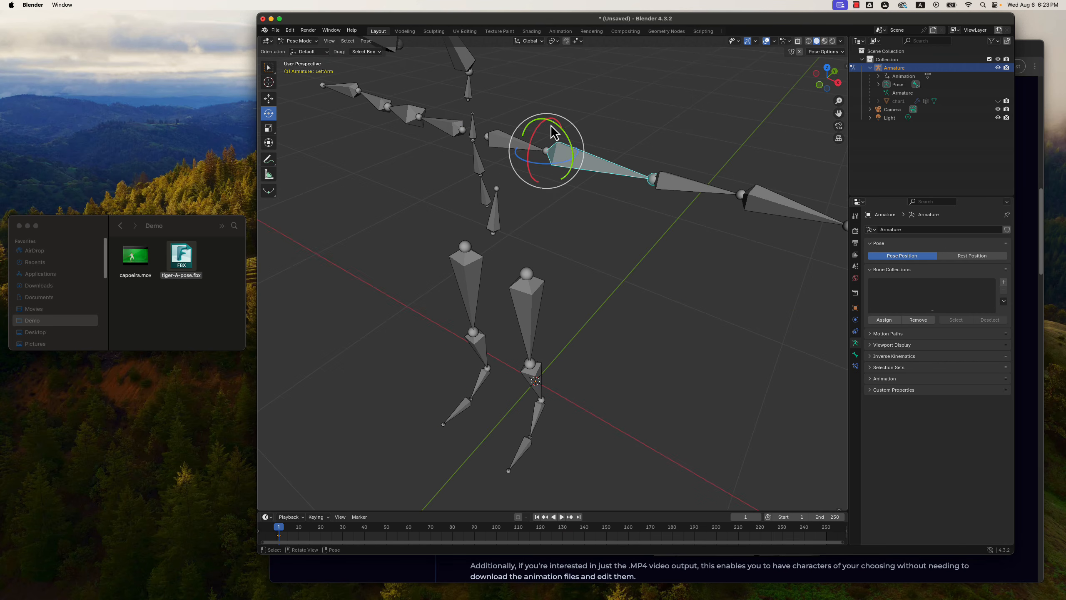
{"action": "left_click", "coordinate": [477, 133]}
{"action": "left_click_drag", "start_coordinate": [466, 124], "coordinate": [469, 120]}
{"action": "middle_click_drag", "start_coordinate": [619, 107], "coordinate": [533, 115]}
{"action": "left_click_drag", "start_coordinate": [427, 112], "coordinate": [423, 105]}
{"action": "scroll", "coordinate": [479, 155], "scroll_direction": "down", "scroll_amount": 1}
{"action": "middle_click_drag", "start_coordinate": [483, 161], "coordinate": [779, 138]}
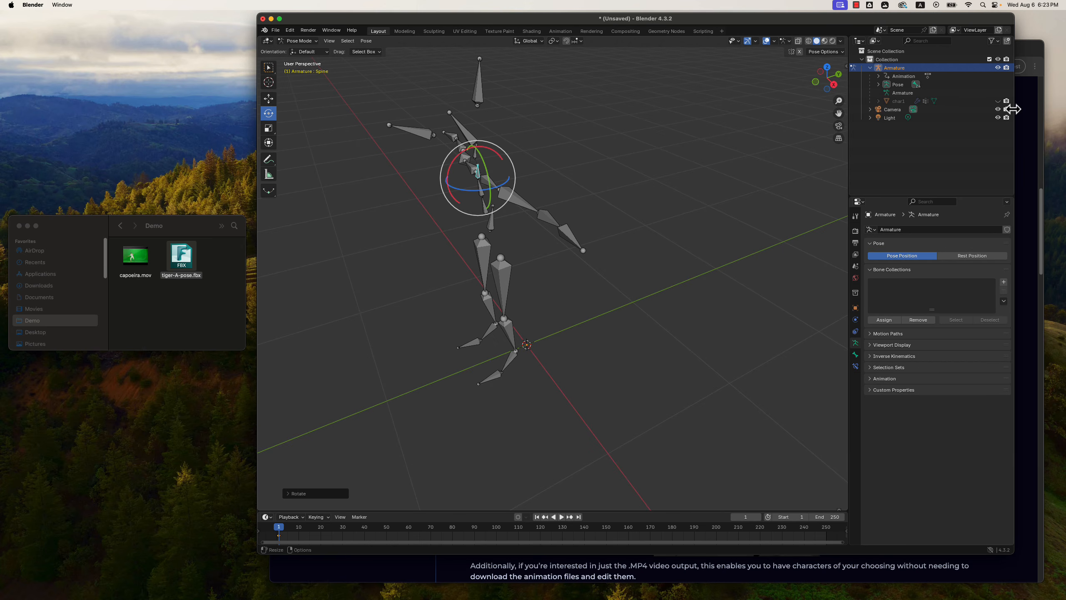
Compare the T-pose with the char1 mesh shown and hidden in front view, leaving the mesh visible.
{"action": "left_click", "coordinate": [999, 101]}
{"action": "middle_click_drag", "start_coordinate": [720, 180], "coordinate": [793, 154]}
{"action": "left_click", "coordinate": [999, 101]}
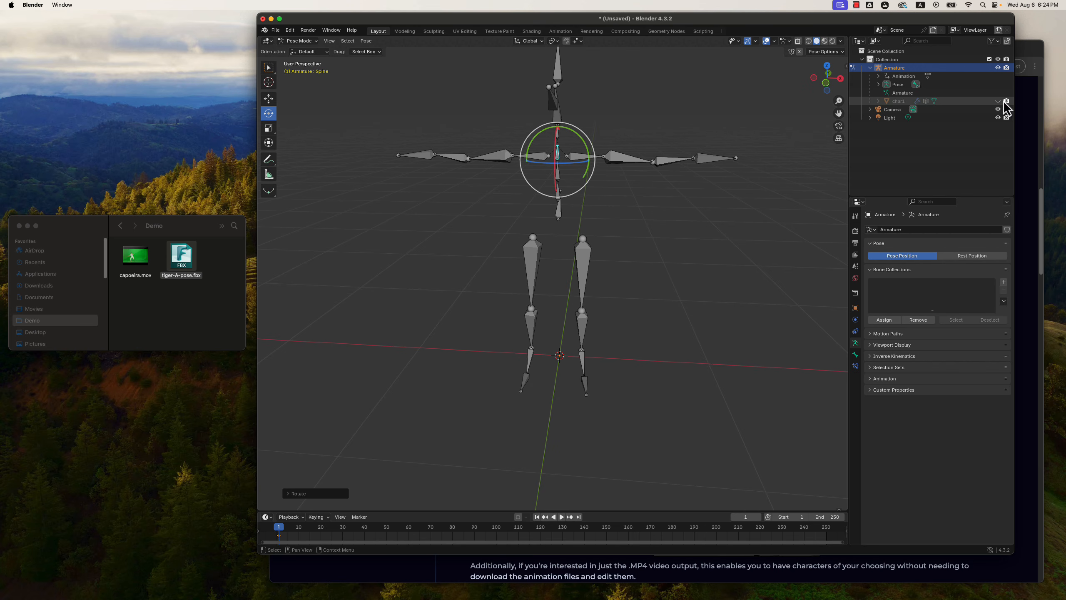
{"action": "left_click", "coordinate": [999, 101]}
{"action": "mouse_move", "coordinate": [667, 264]}
{"action": "middle_mouse_down"}
{"action": "mouse_move", "coordinate": [747, 262]}
{"action": "mouse_move", "coordinate": [655, 257]}
{"action": "mouse_move", "coordinate": [669, 264]}
{"action": "middle_mouse_up"}
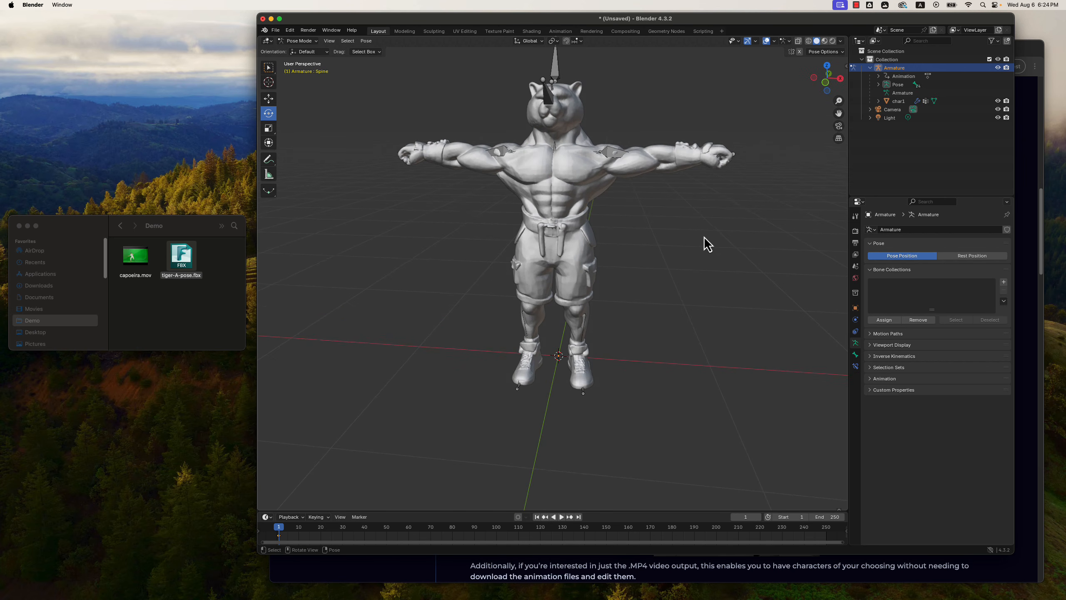
{"action": "middle_click_drag", "start_coordinate": [739, 249], "coordinate": [770, 329]}
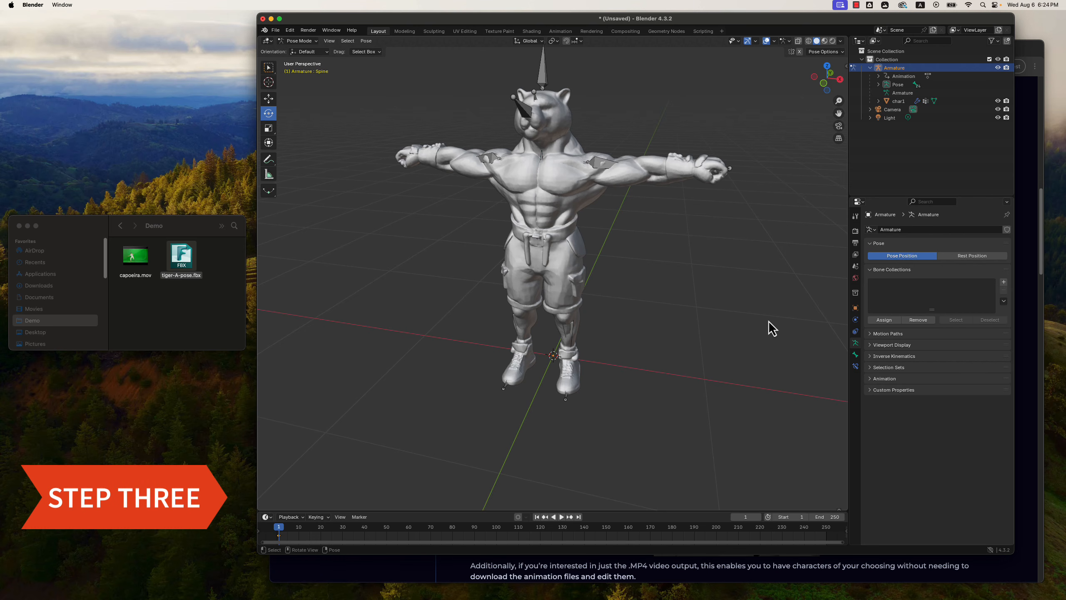
Switch from Pose Mode to Object Mode and select the char1 mesh.
{"action": "left_click", "coordinate": [316, 41]}
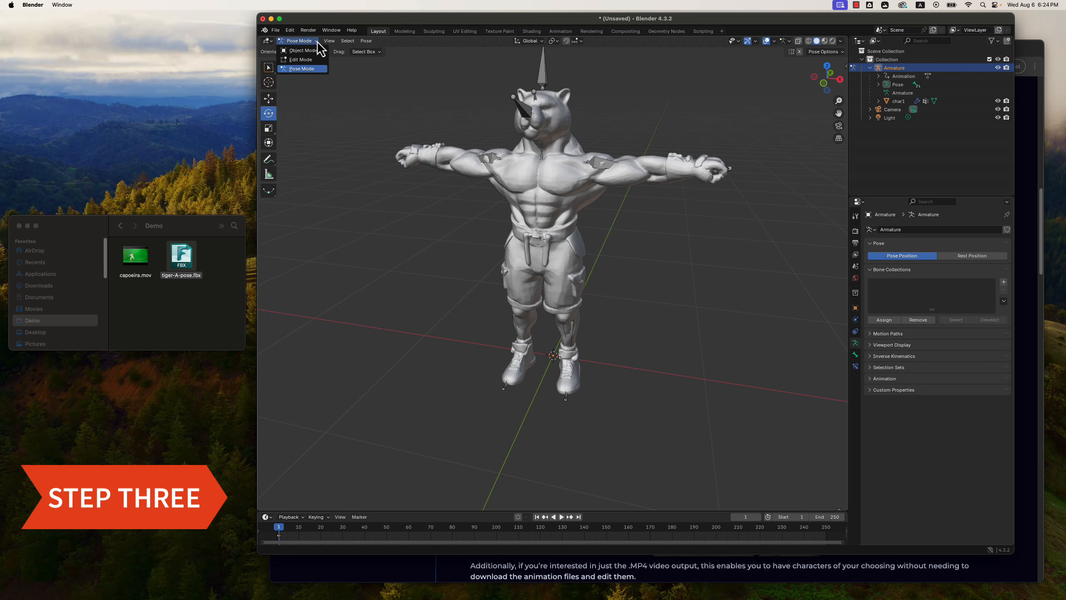
{"action": "left_click", "coordinate": [312, 51]}
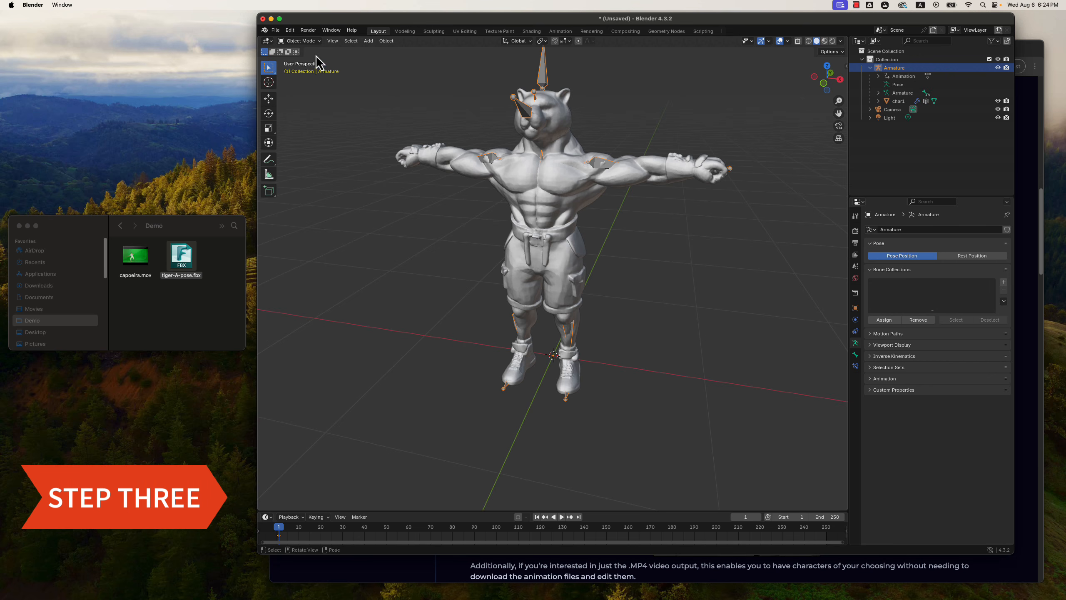
{"action": "left_click", "coordinate": [899, 101]}
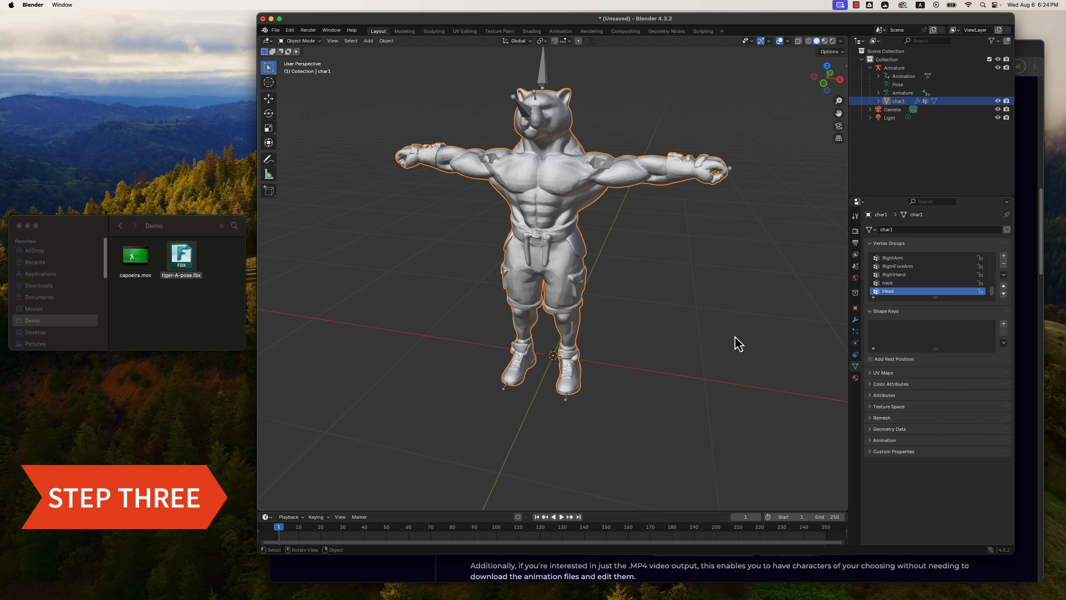
Duplicate the char1 mesh's Armature modifier and apply the duplicate to bake the pose into the mesh.
{"action": "left_click", "coordinate": [856, 320]}
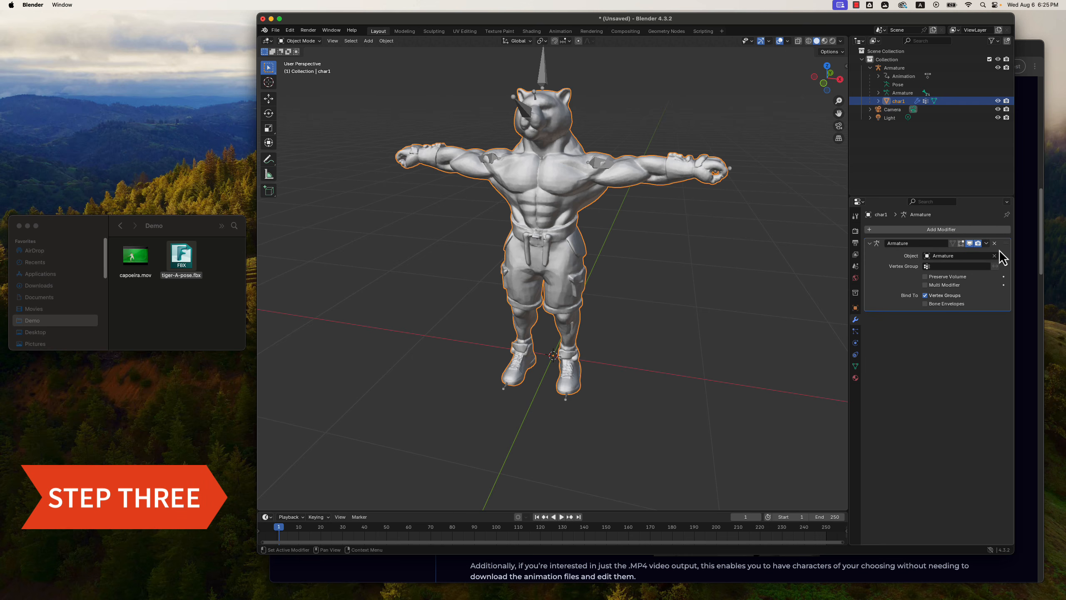
{"action": "left_click", "coordinate": [987, 244]}
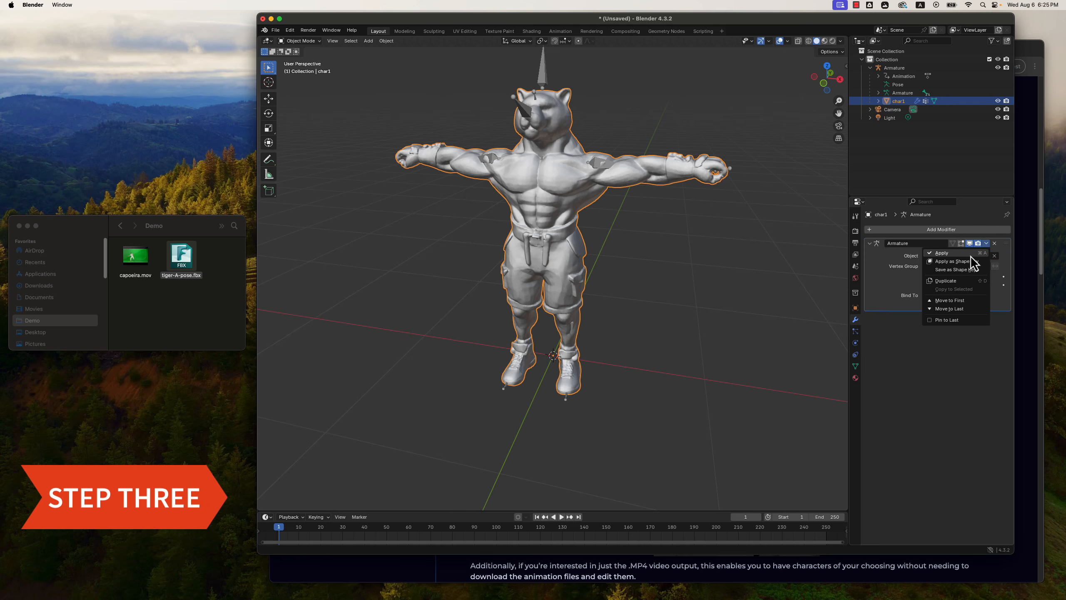
{"action": "left_click", "coordinate": [955, 282]}
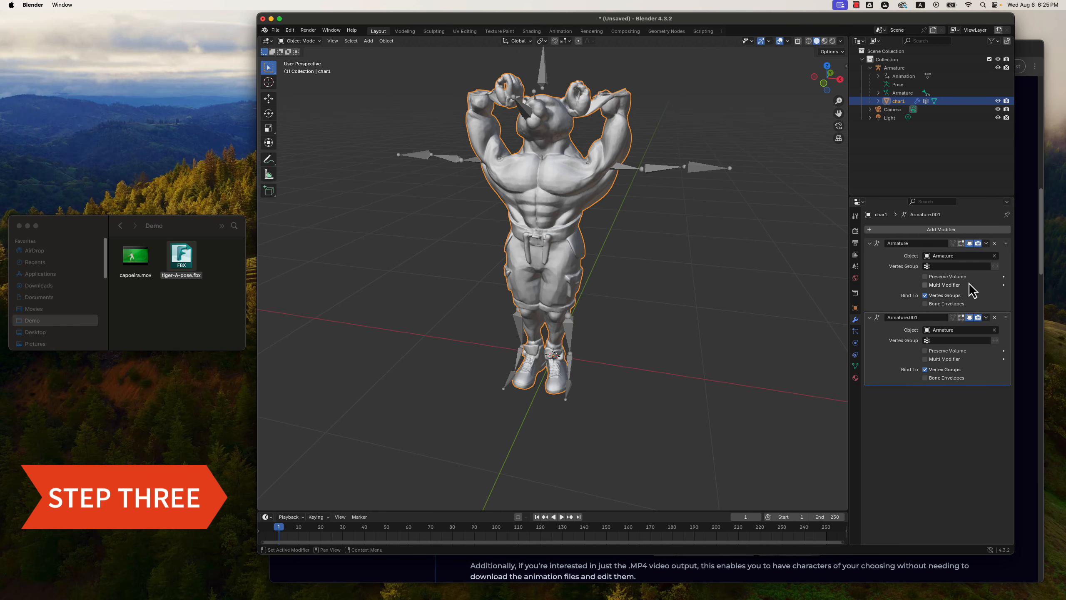
{"action": "left_click", "coordinate": [986, 317]}
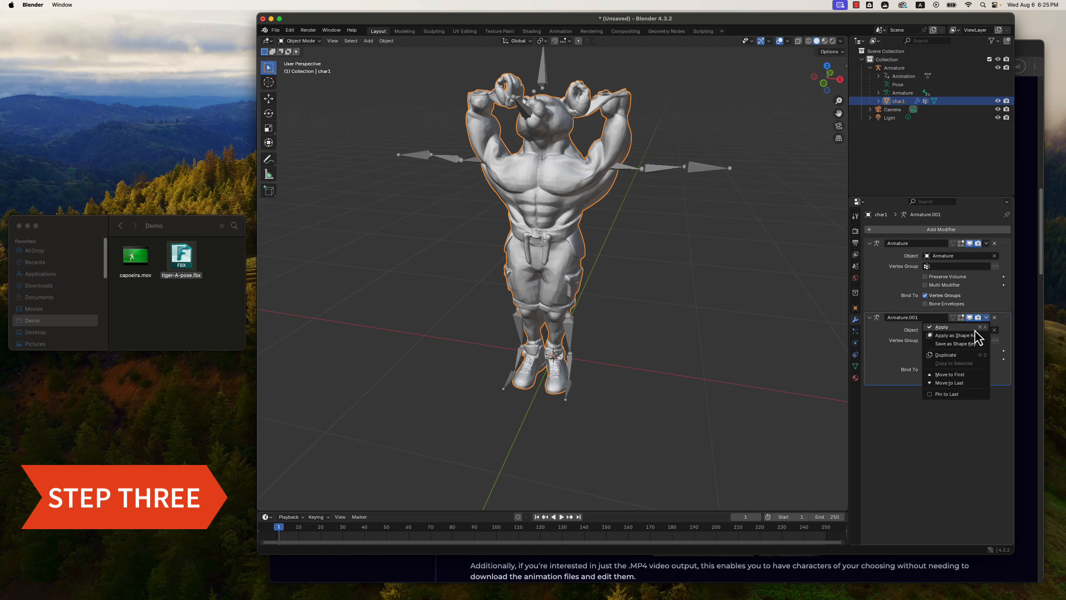
{"action": "left_click", "coordinate": [976, 328]}
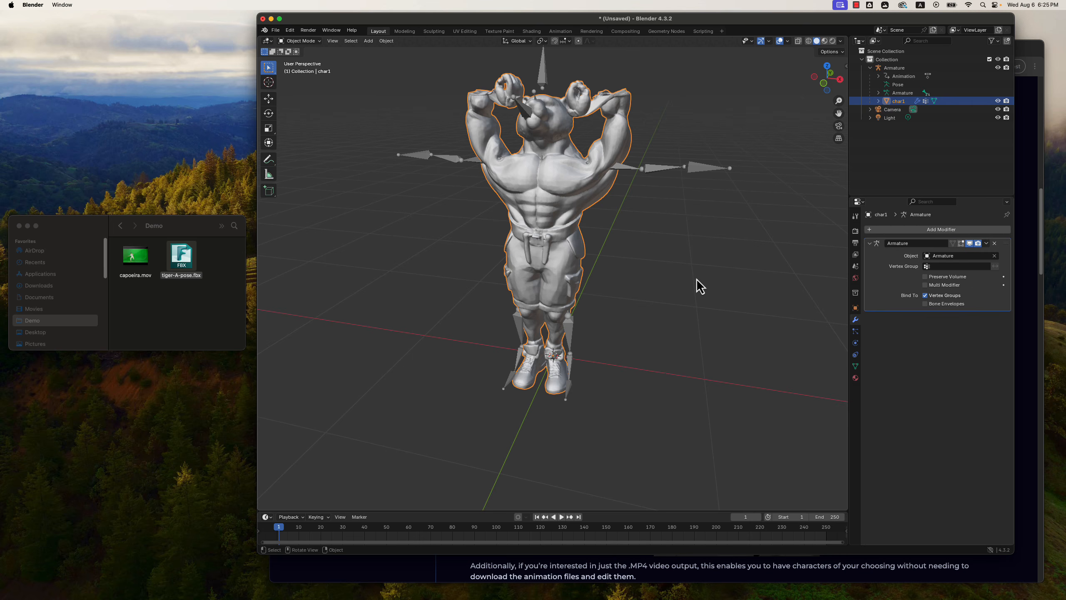
Inspect the char1 mesh's baked shape in Edit Mode, return to Object Mode and look it over.
{"action": "left_click", "coordinate": [315, 42]}
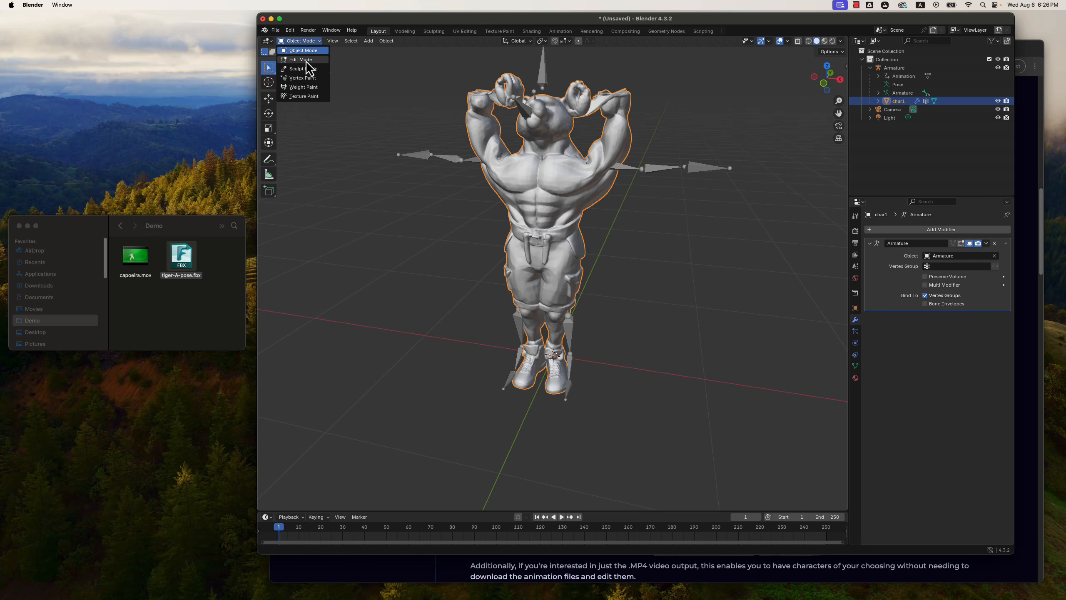
{"action": "left_click", "coordinate": [306, 60]}
{"action": "middle_click_drag", "start_coordinate": [637, 246], "coordinate": [682, 251]}
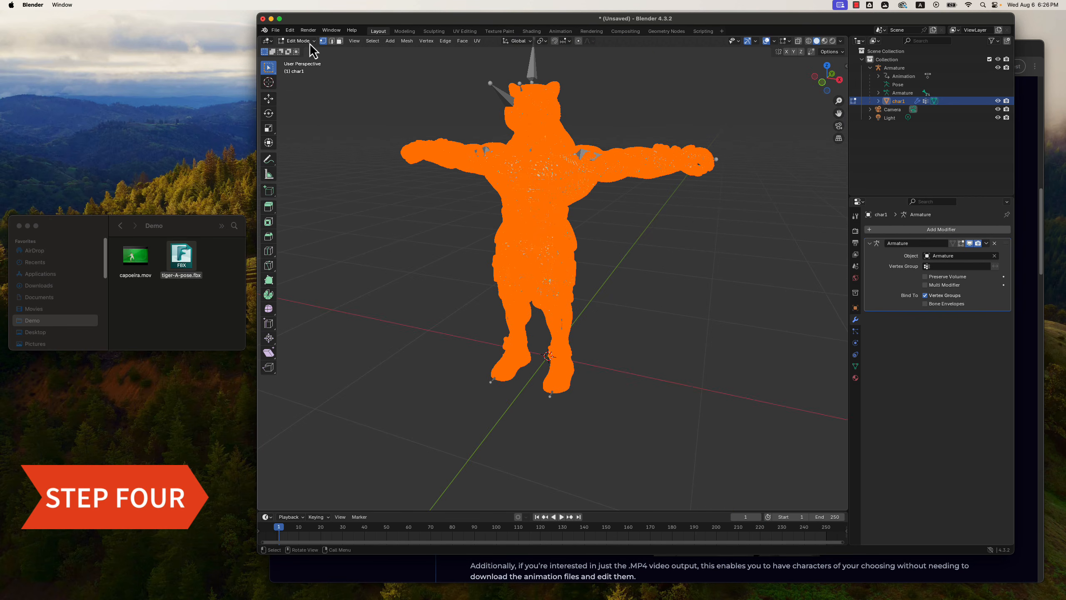
{"action": "left_click", "coordinate": [311, 42]}
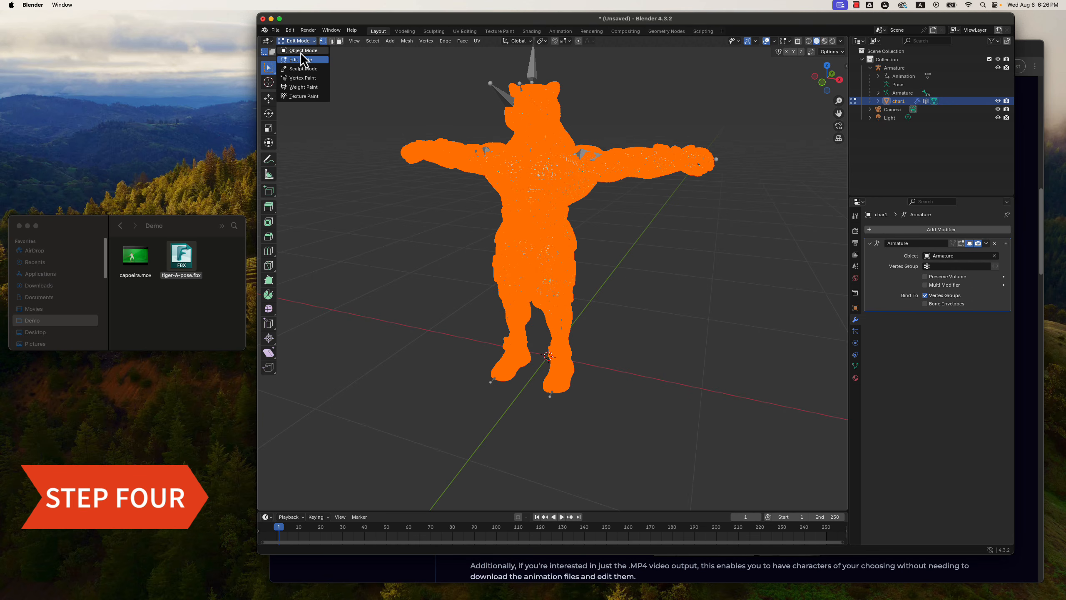
{"action": "left_click", "coordinate": [300, 51]}
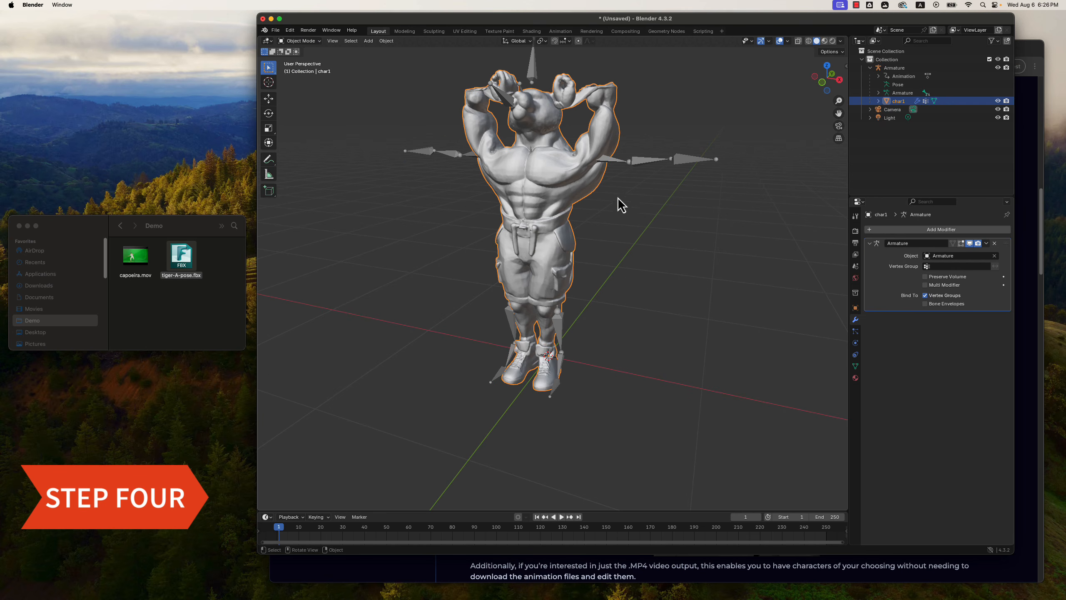
{"action": "middle_click_drag", "start_coordinate": [644, 230], "coordinate": [621, 193]}
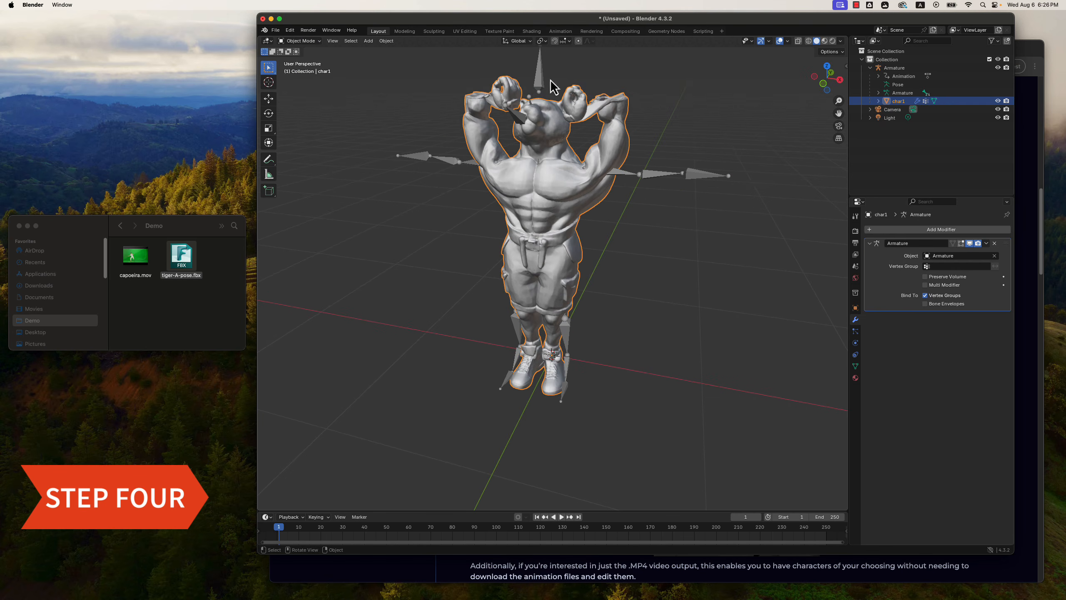
{"action": "mouse_move", "coordinate": [626, 245]}
{"action": "middle_mouse_down"}
{"action": "mouse_move", "coordinate": [655, 259]}
{"action": "mouse_move", "coordinate": [642, 248]}
{"action": "middle_mouse_up"}
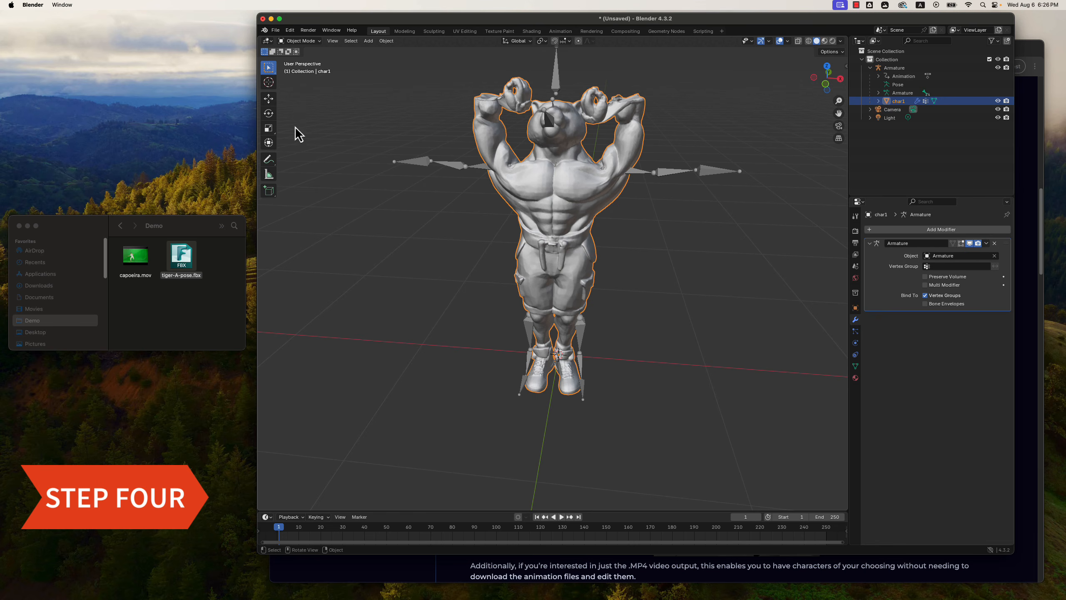
Select the Armature and switch it to Pose Mode.
{"action": "left_click", "coordinate": [894, 68]}
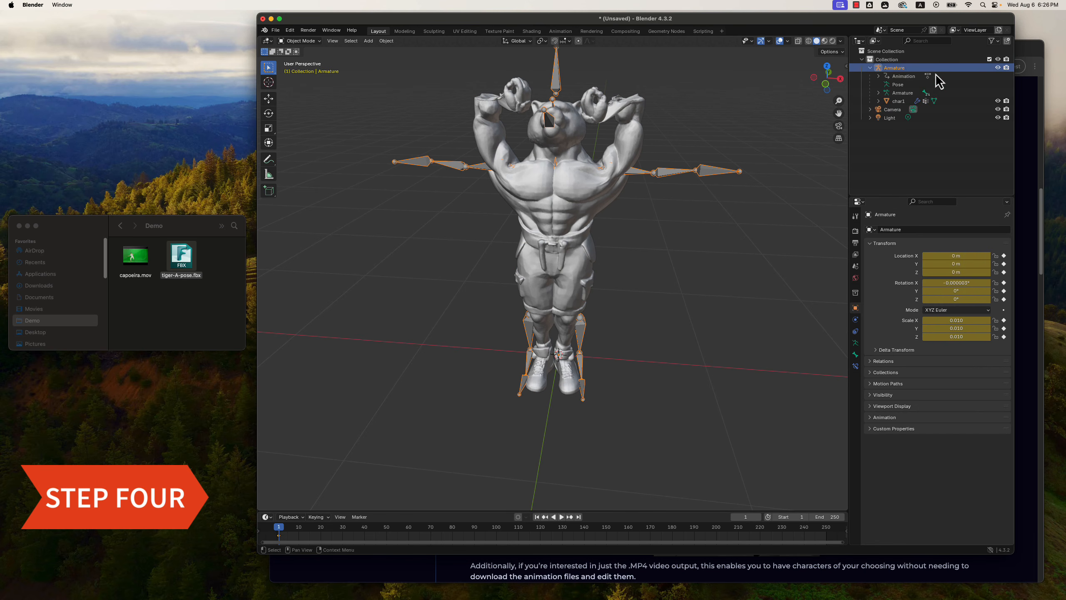
{"action": "left_click", "coordinate": [313, 41]}
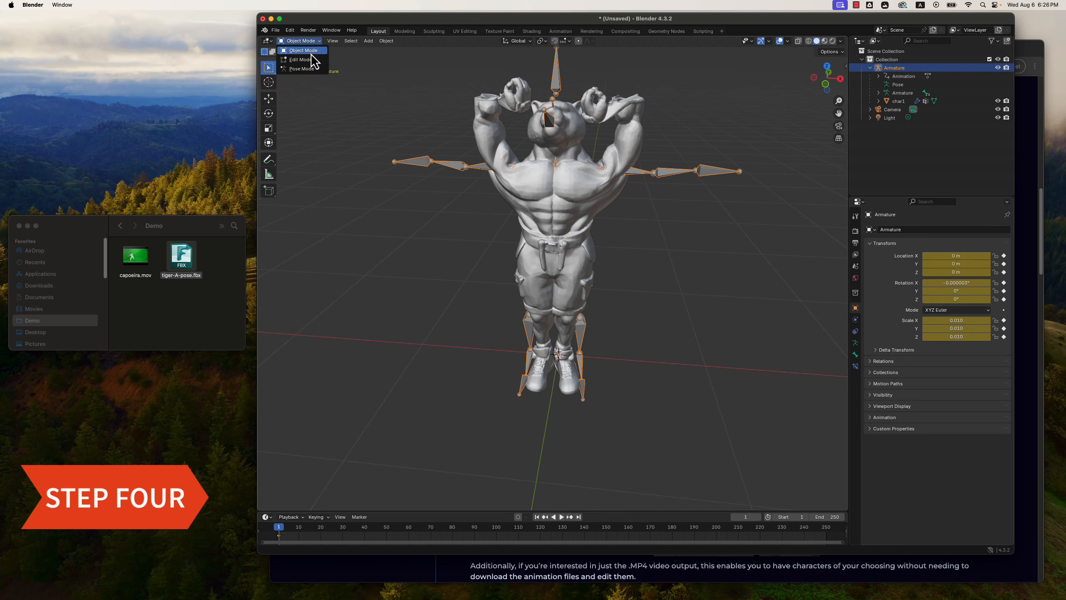
{"action": "left_click", "coordinate": [299, 69]}
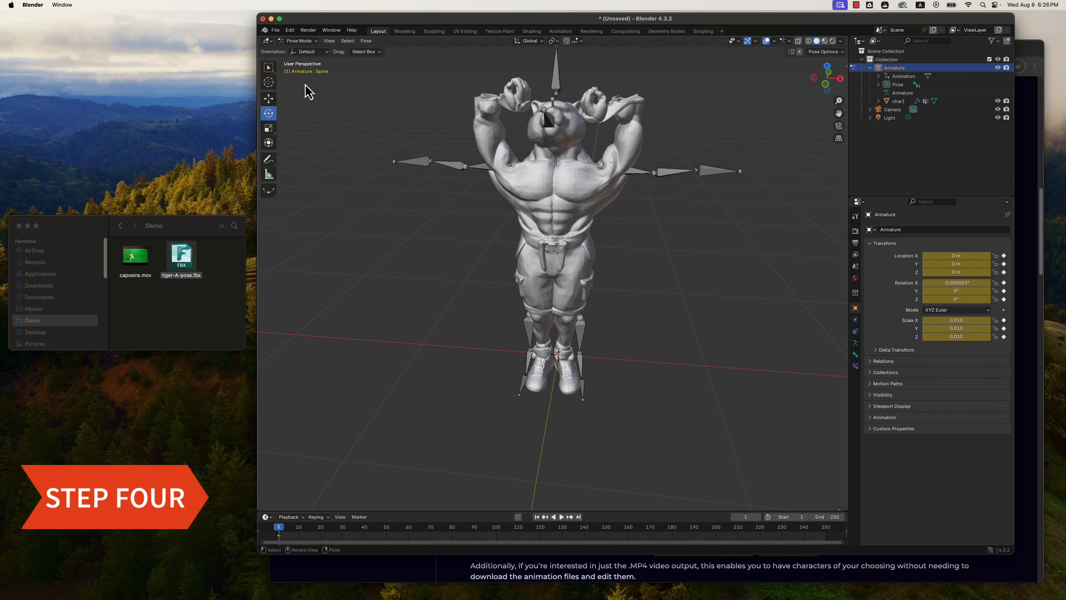
Compare the armature's Rest Position with its Pose Position, leaving Pose Position active.
{"action": "left_click", "coordinate": [856, 344]}
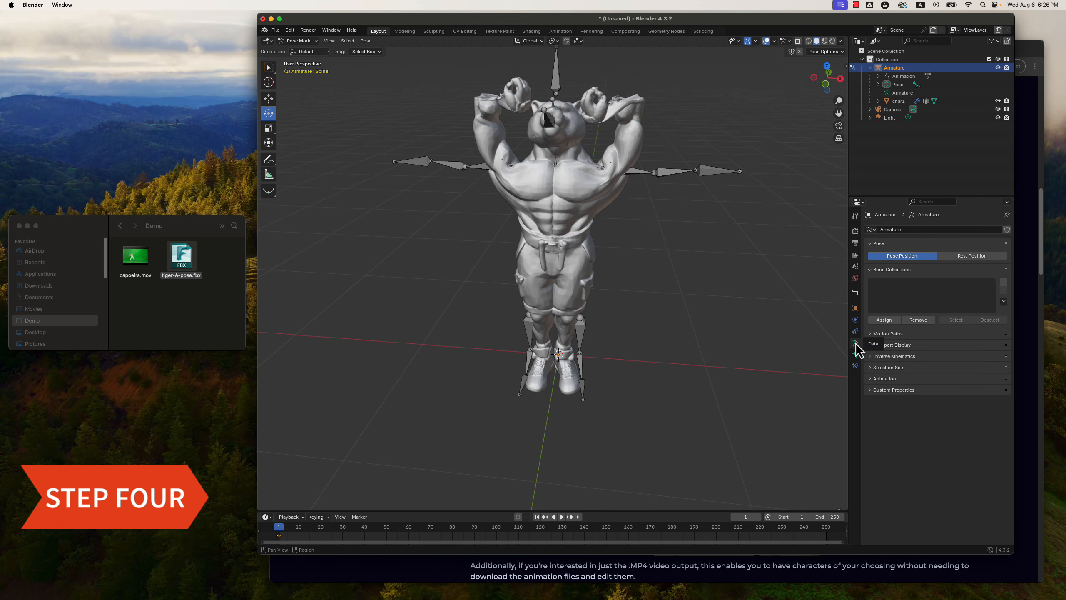
{"action": "left_click", "coordinate": [967, 257]}
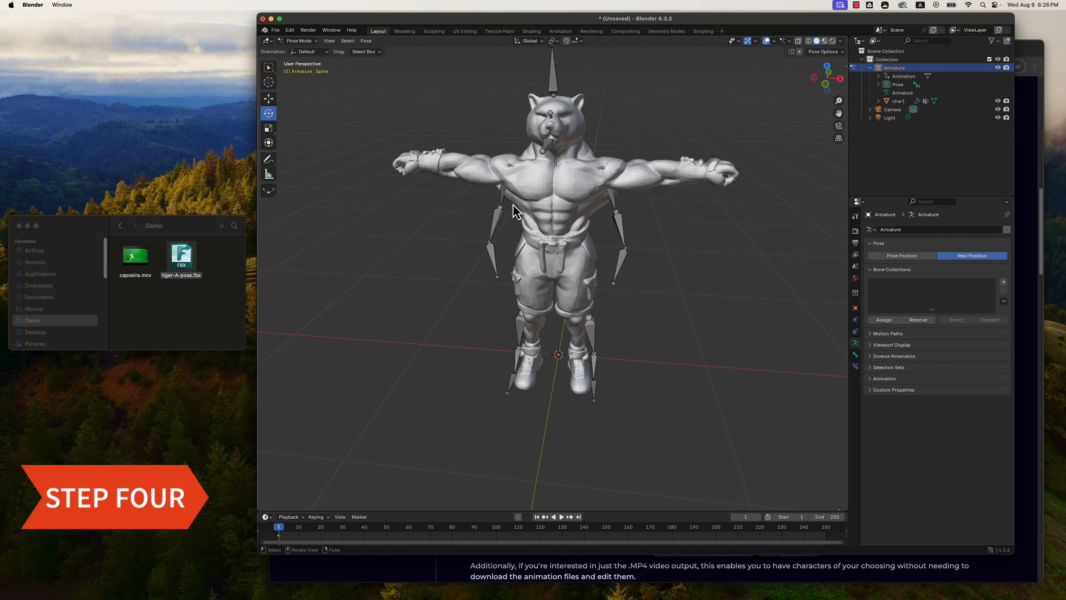
{"action": "left_click", "coordinate": [905, 257]}
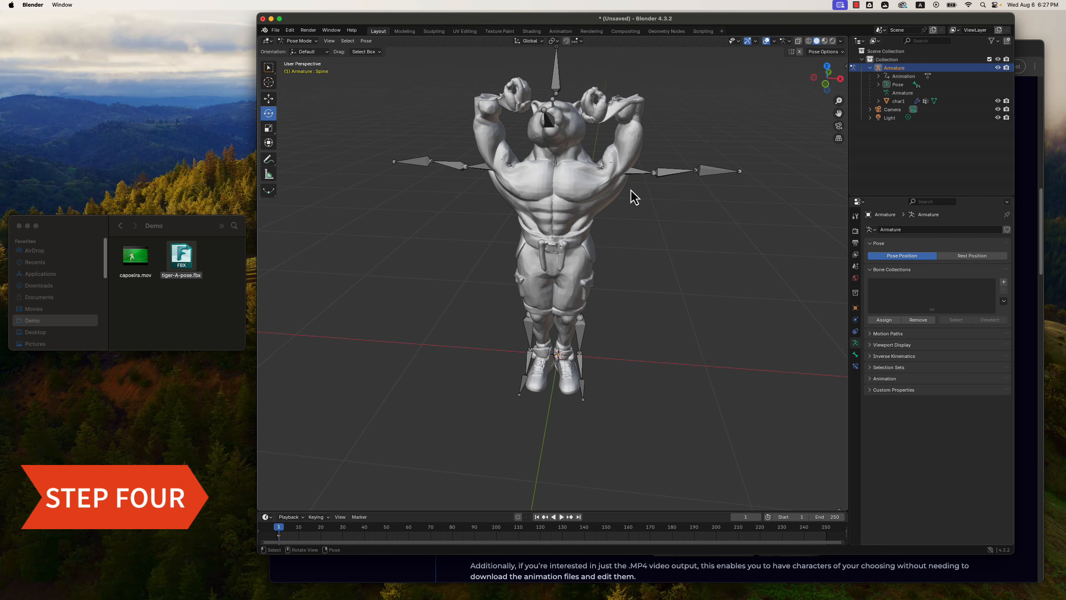
Apply the armature's current pose as the new rest pose.
{"action": "left_click", "coordinate": [367, 41]}
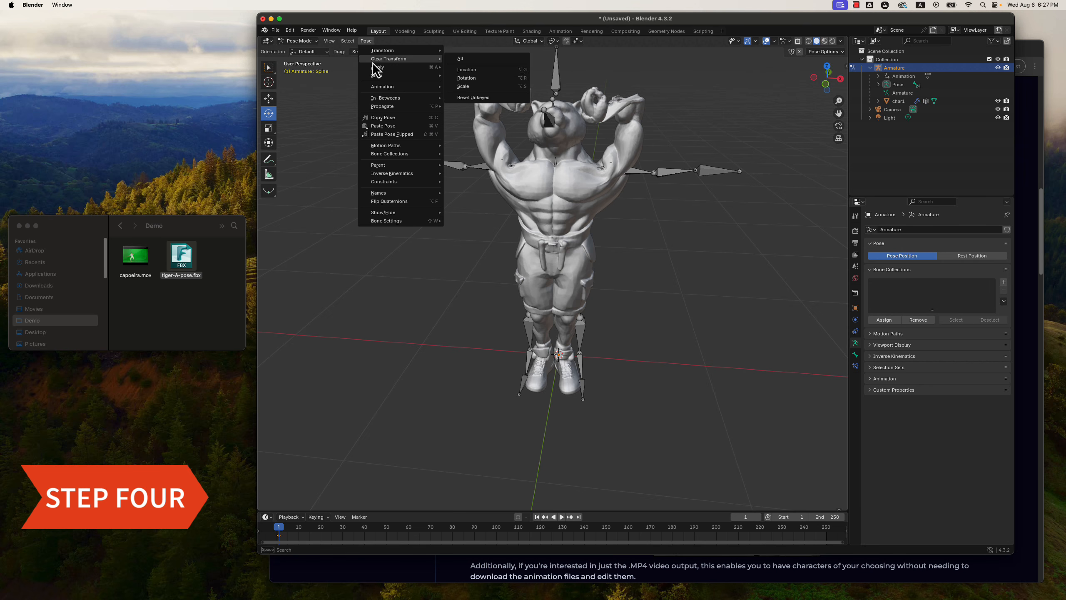
{"action": "mouse_move", "coordinate": [379, 68]}
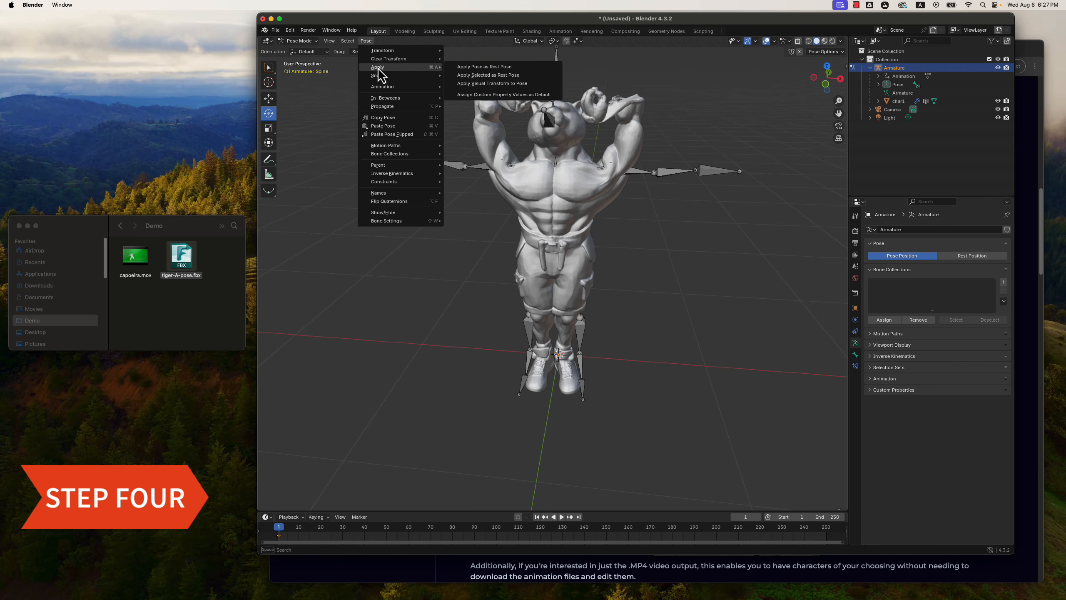
{"action": "left_click", "coordinate": [483, 69]}
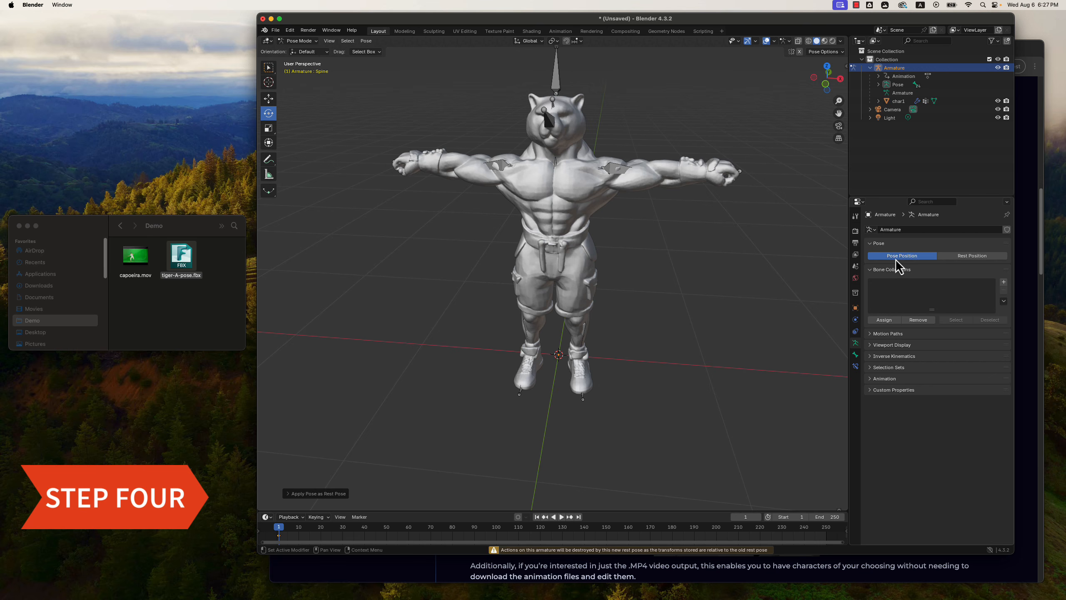
Check the new rest pose by toggling Rest Position and Pose Position and viewing the character from several angles.
{"action": "left_click", "coordinate": [969, 257]}
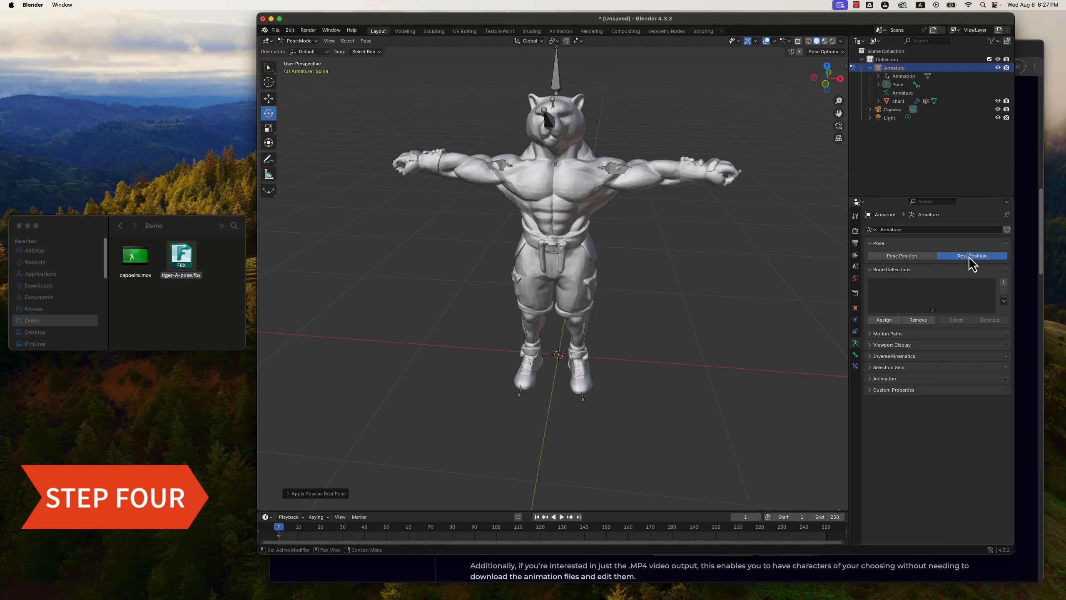
{"action": "left_click", "coordinate": [903, 255]}
{"action": "middle_click_drag", "start_coordinate": [697, 266], "coordinate": [671, 271]}
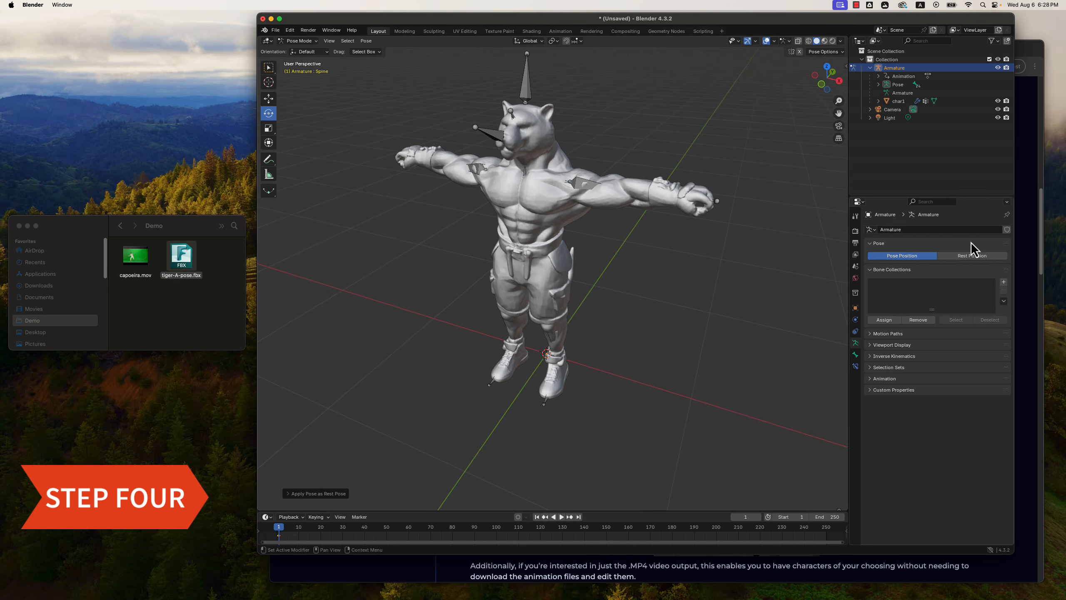
{"action": "mouse_move", "coordinate": [752, 299]}
{"action": "middle_mouse_down"}
{"action": "mouse_move", "coordinate": [779, 280]}
{"action": "mouse_move", "coordinate": [769, 298]}
{"action": "mouse_move", "coordinate": [762, 288]}
{"action": "middle_mouse_up"}
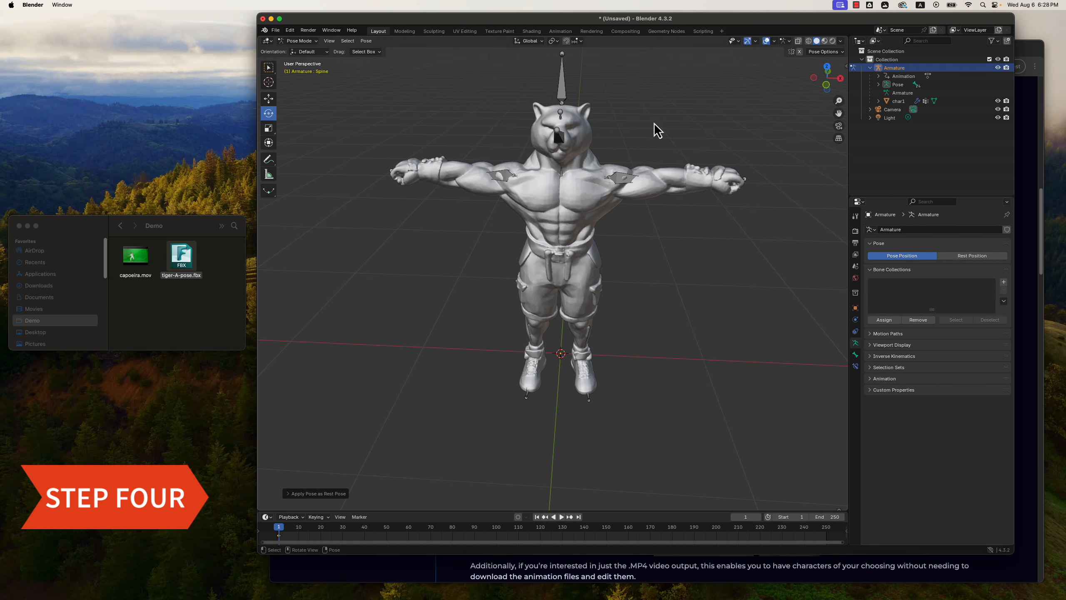
{"action": "middle_click_drag", "start_coordinate": [697, 238], "coordinate": [701, 268]}
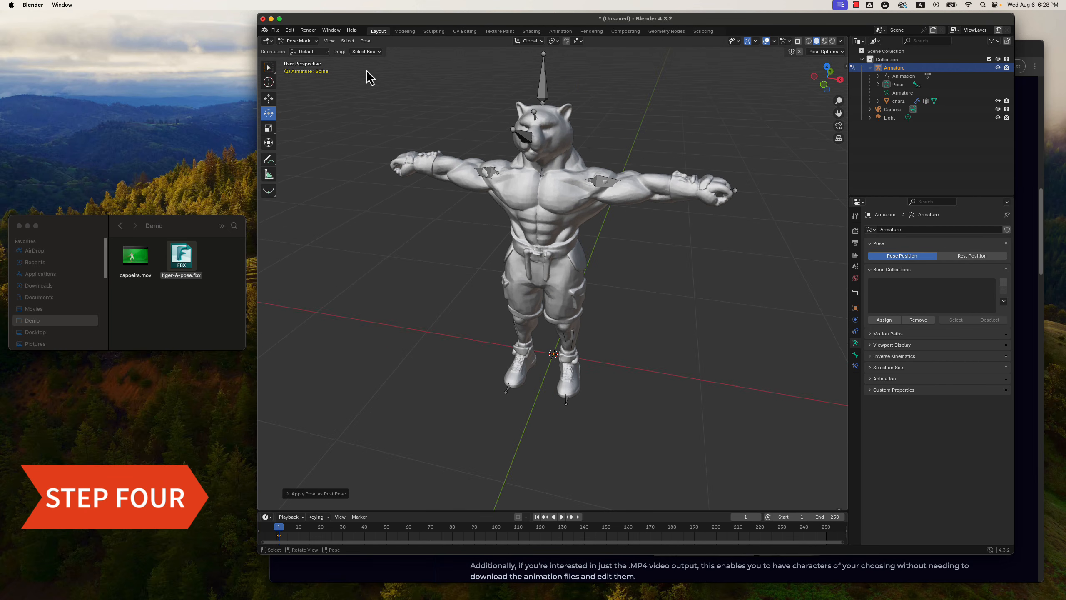
Switch the armature to Edit Mode and select the char1 mesh.
{"action": "left_click", "coordinate": [310, 42]}
{"action": "left_click", "coordinate": [304, 59]}
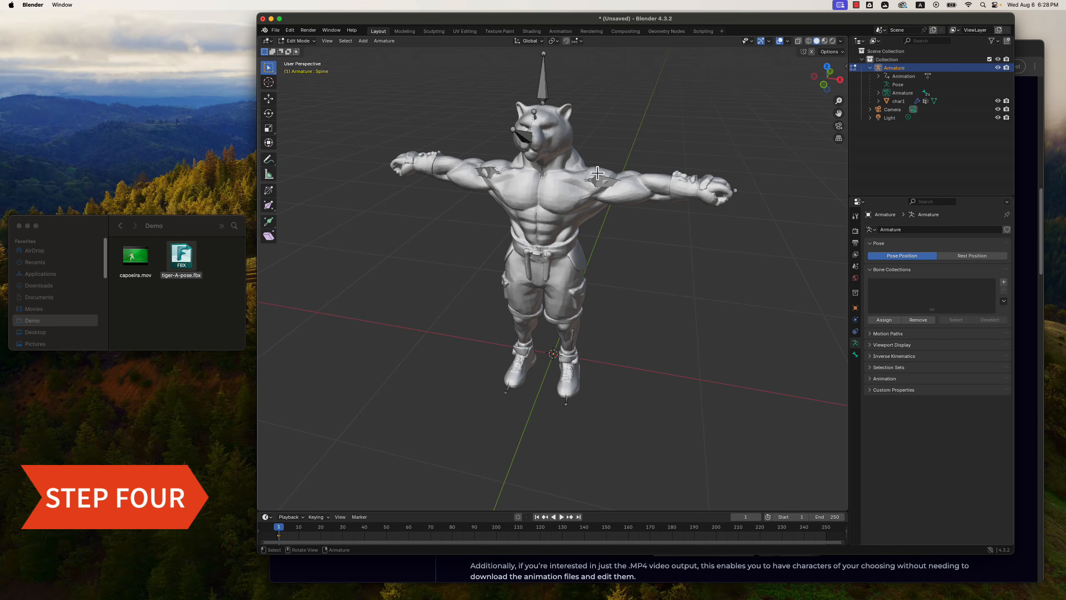
{"action": "left_click", "coordinate": [899, 101]}
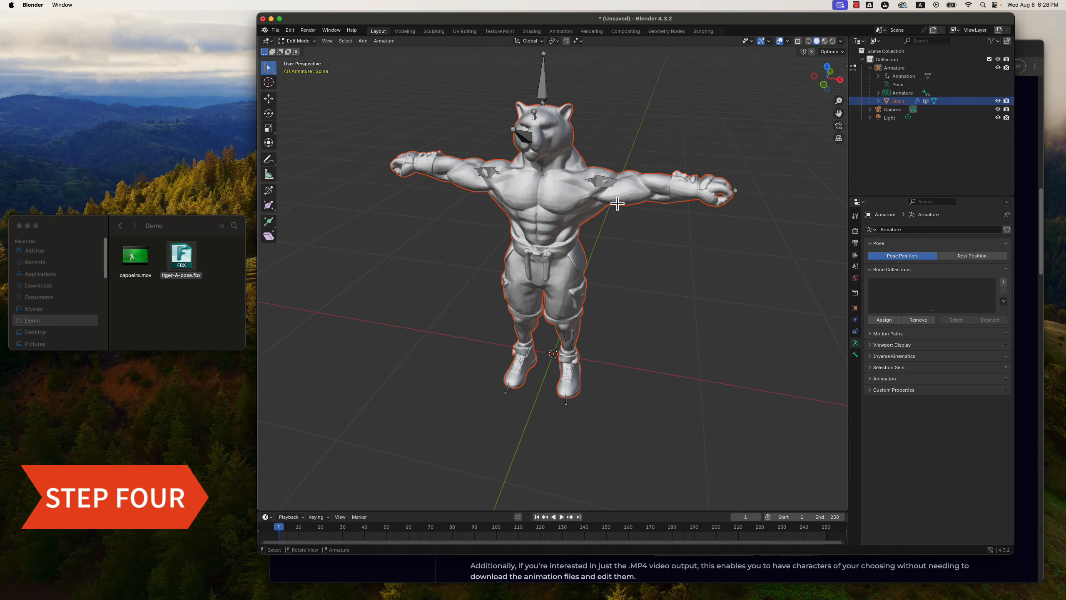
{"action": "mouse_move", "coordinate": [672, 243]}
{"action": "middle_mouse_down"}
{"action": "mouse_move", "coordinate": [721, 245]}
{"action": "mouse_move", "coordinate": [652, 238]}
{"action": "middle_mouse_up"}
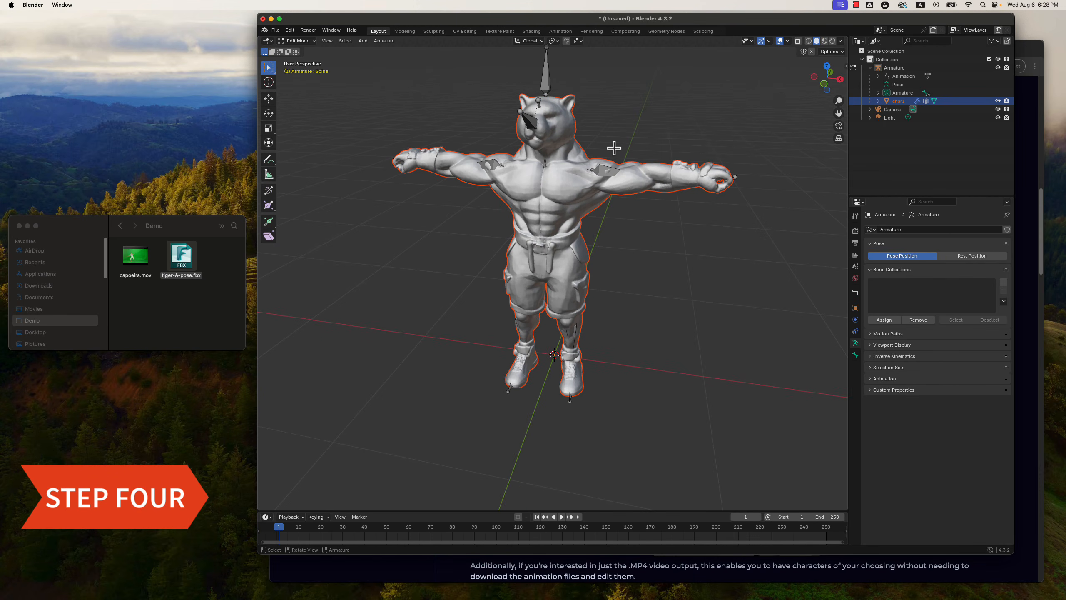
Start an FBX export to the Demo folder and name the file tiger-T-pose.fbx.
{"action": "left_click", "coordinate": [276, 30]}
{"action": "mouse_move", "coordinate": [304, 157]}
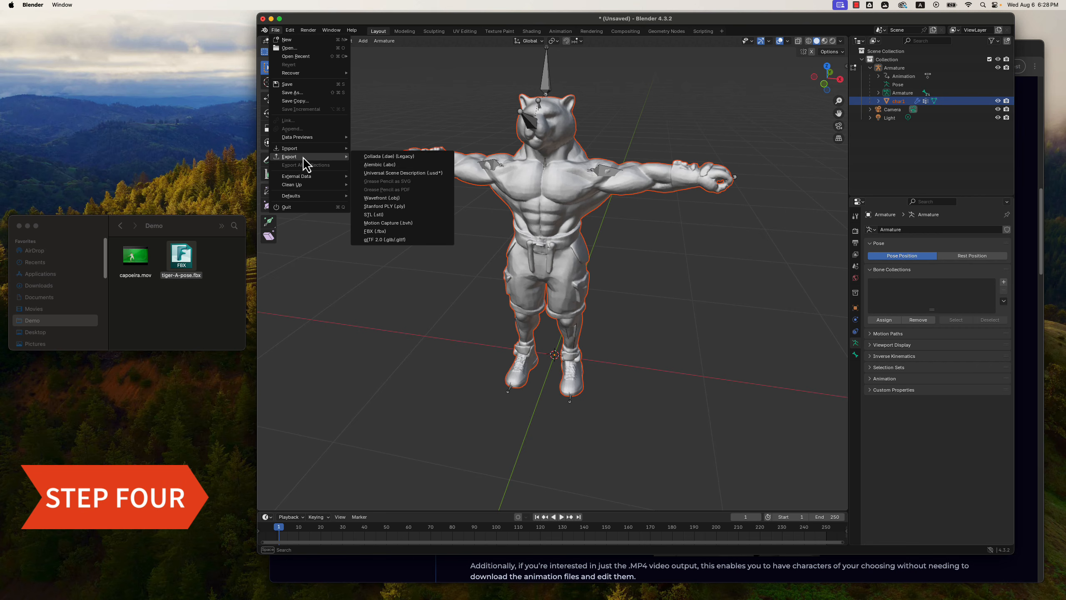
{"action": "left_click", "coordinate": [414, 232]}
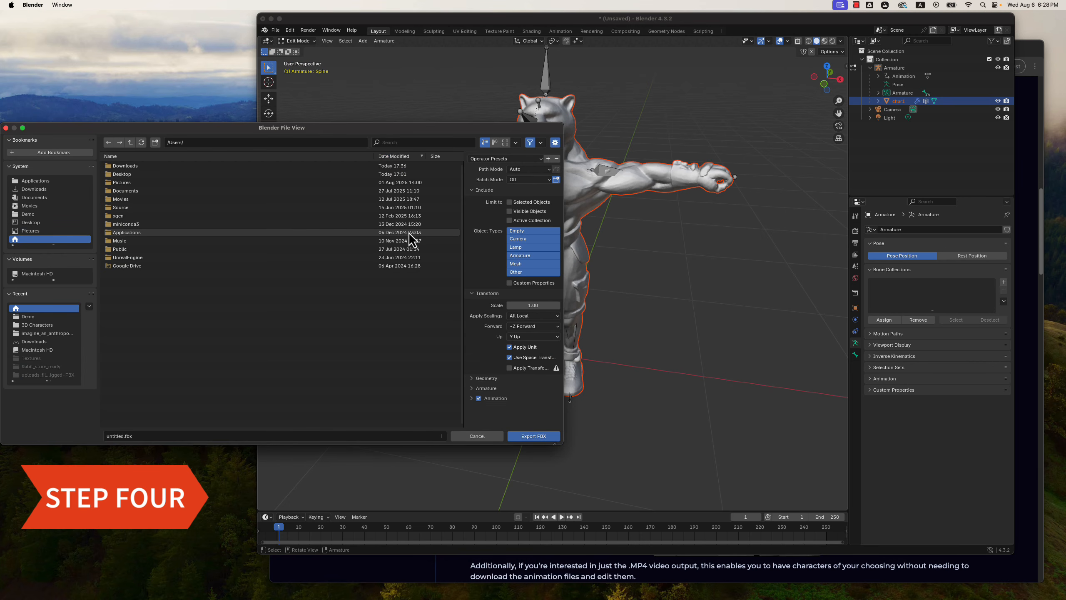
{"action": "left_click", "coordinate": [33, 317]}
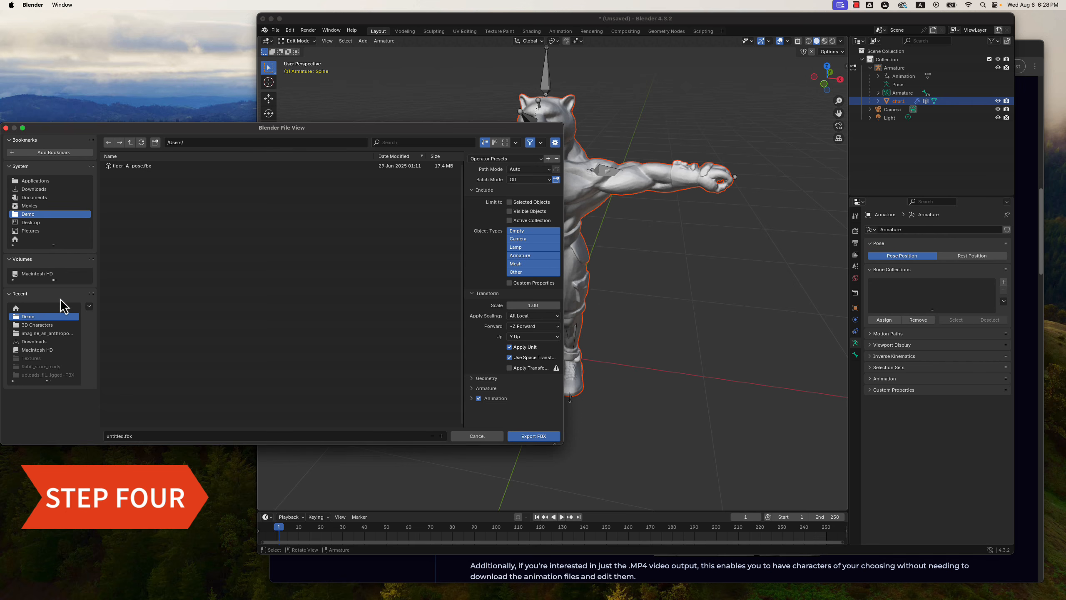
{"action": "left_click", "coordinate": [120, 436]}
{"action": "left_click", "coordinate": [124, 436]}
{"action": "left_click_drag", "start_coordinate": [123, 436], "coordinate": [71, 434]}
{"action": "type", "text": "tiger-T-pose"}
{"action": "left_click", "coordinate": [167, 437]}
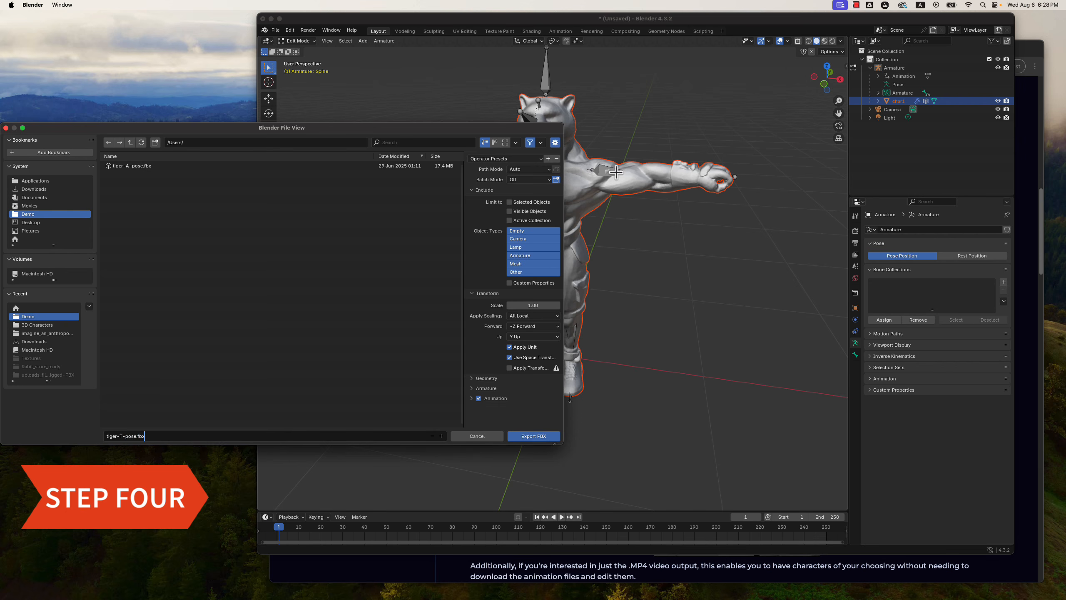
Set the export's path mode to Copy with textures embedded, export the FBX and switch to Finder's Demo folder.
{"action": "left_click", "coordinate": [542, 168]}
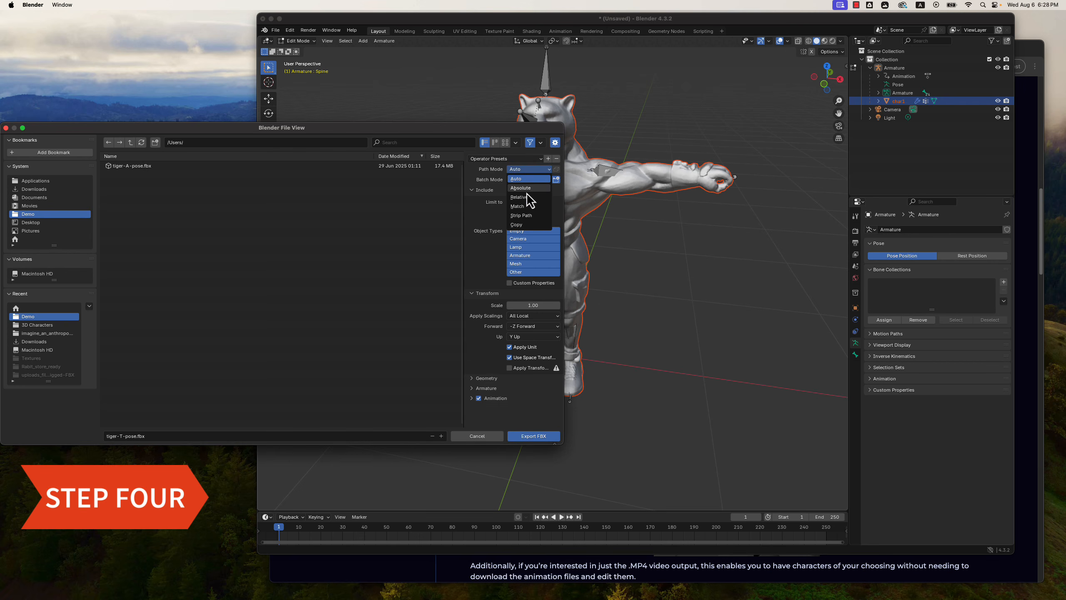
{"action": "left_click", "coordinate": [520, 225]}
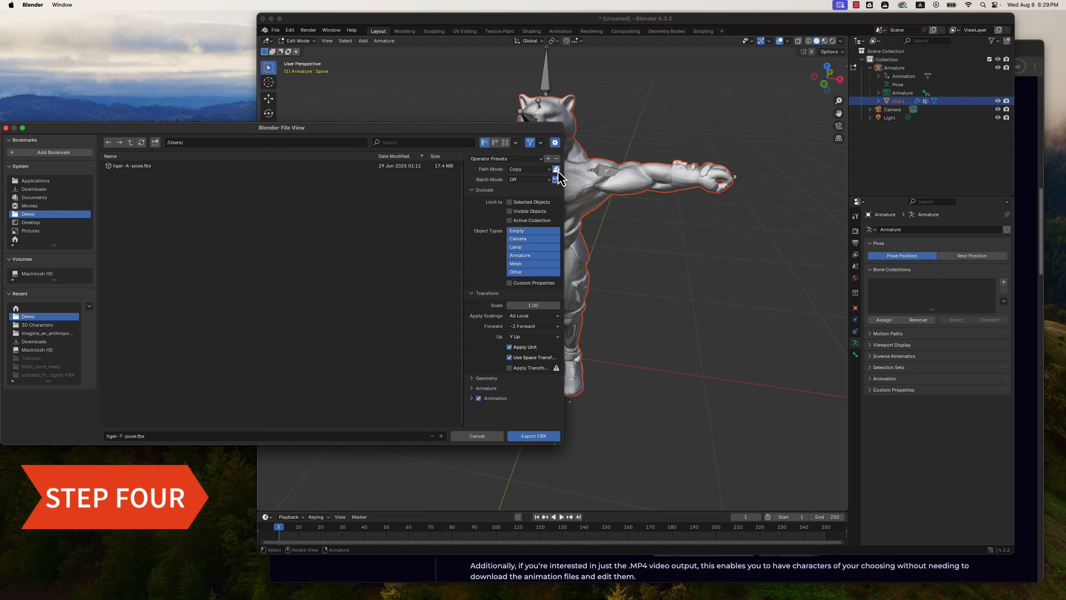
{"action": "left_click", "coordinate": [530, 439]}
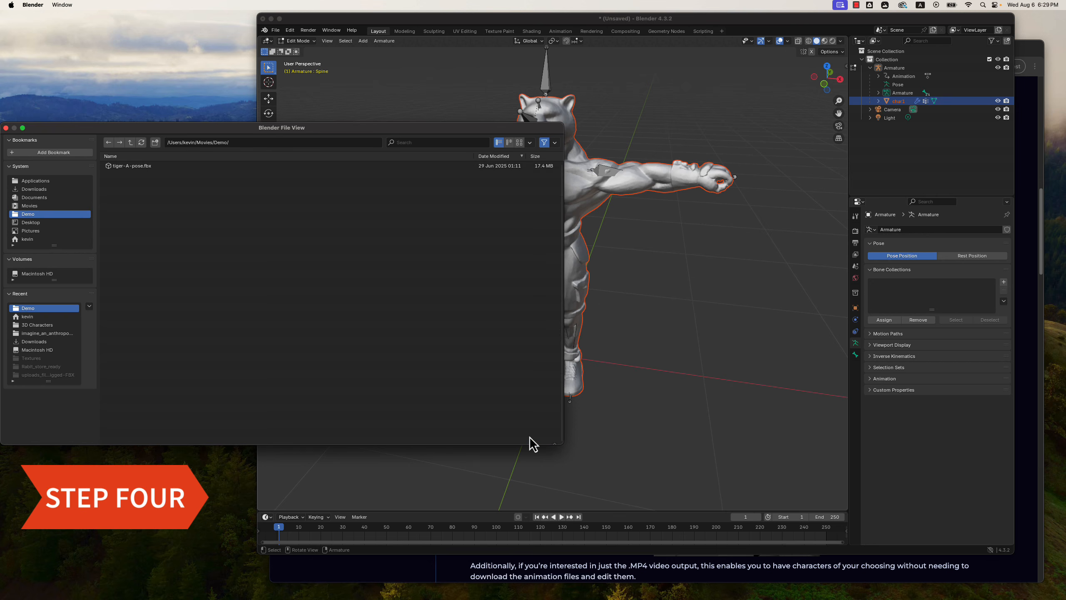
{"action": "left_click", "coordinate": [230, 298]}
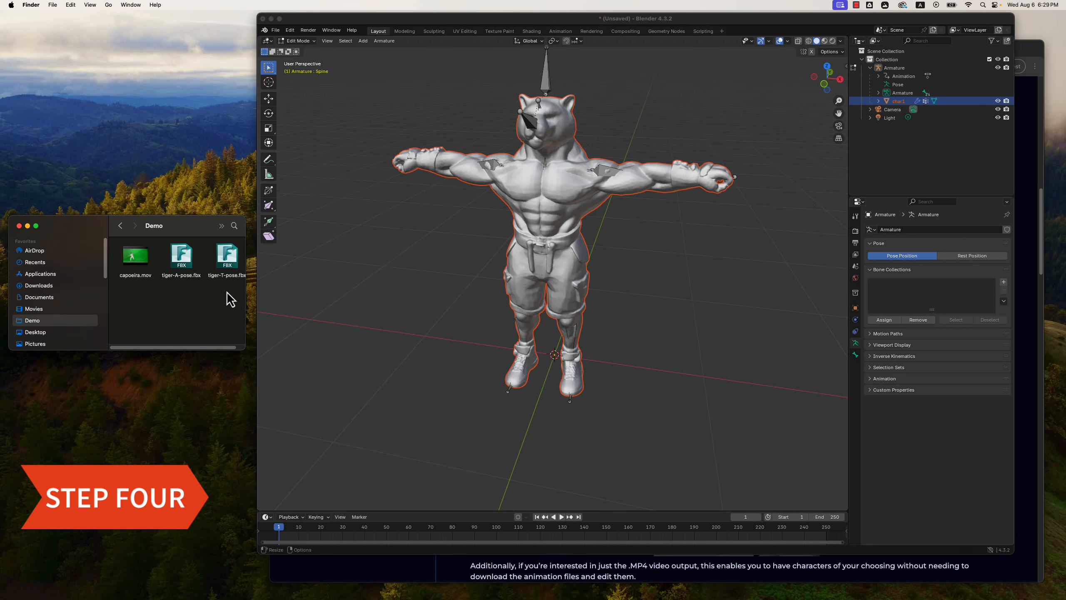
Open the exported tiger-T-pose.fbx from the Demo folder in FBX Review, inspect the whole character and quit the viewer.
{"action": "left_click", "coordinate": [228, 271]}
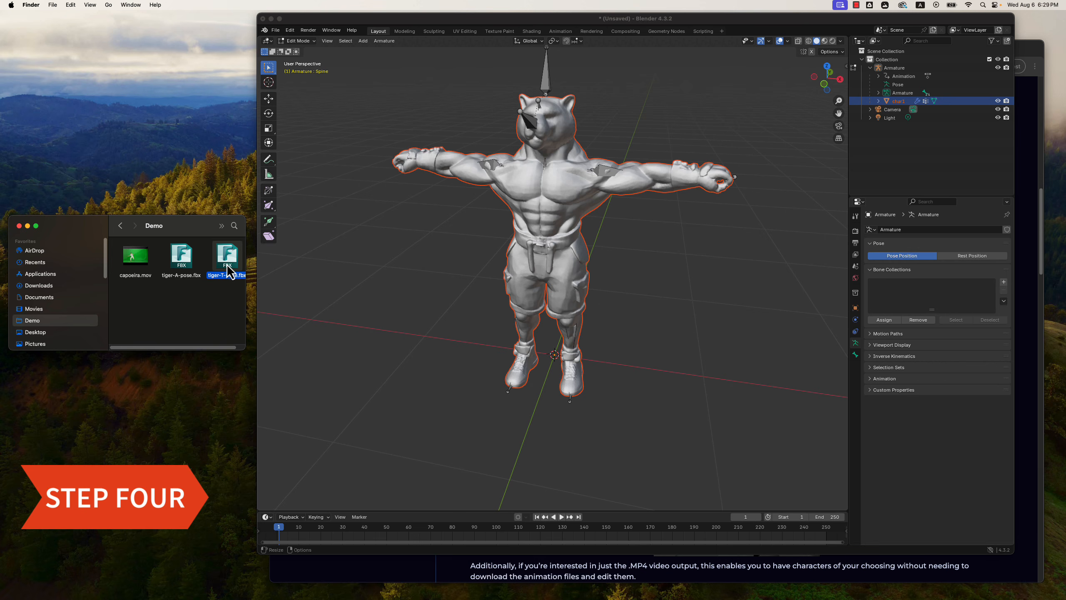
{"action": "double_click", "coordinate": [226, 266]}
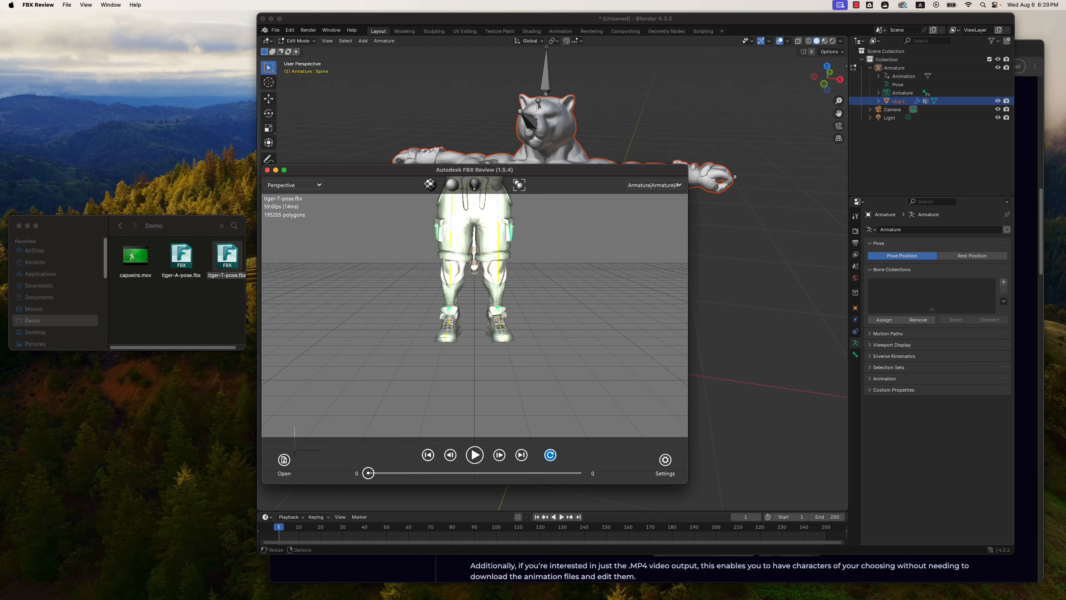
{"action": "middle_click_drag", "start_coordinate": [603, 286], "coordinate": [594, 360]}
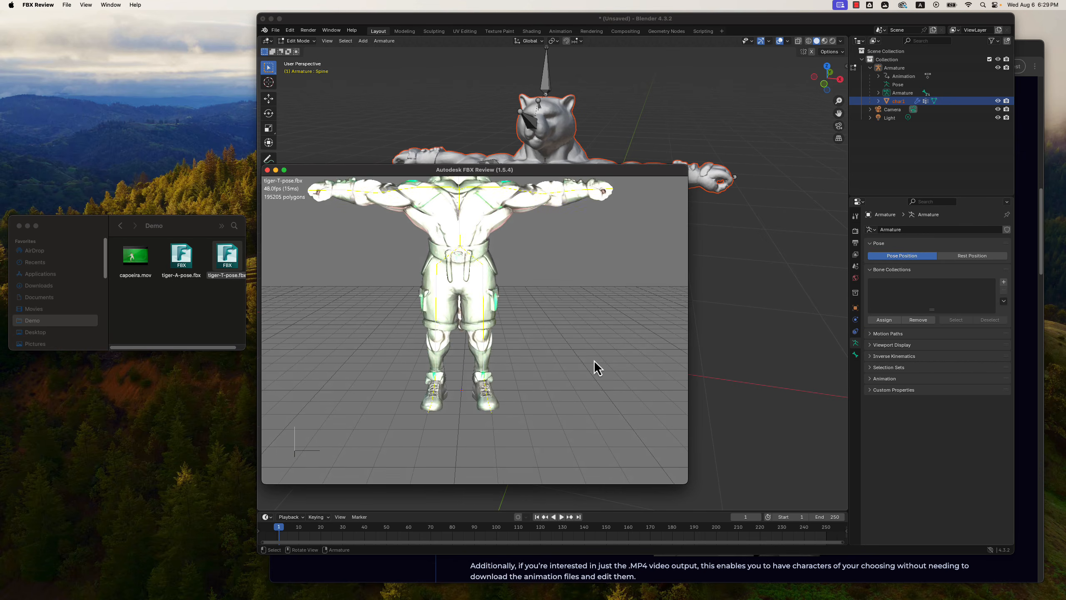
{"action": "scroll", "coordinate": [594, 360], "scroll_direction": "down", "scroll_amount": 3}
{"action": "scroll", "coordinate": [594, 360], "scroll_direction": "down", "scroll_amount": 3}
{"action": "middle_click_drag", "start_coordinate": [609, 235], "coordinate": [612, 269]}
{"action": "key", "text": "super+q"}
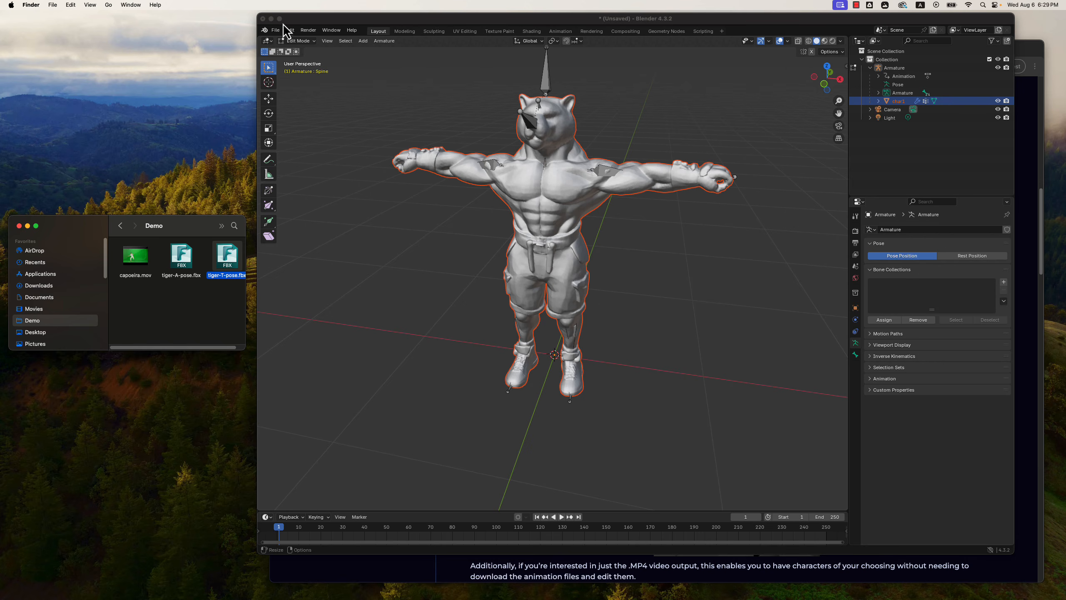
Minimize Blender, switch to DeepMotion's Motion Portal in Chrome, sign in with the account e-mail and password and launch Animate 3D.
{"action": "left_click", "coordinate": [271, 19]}
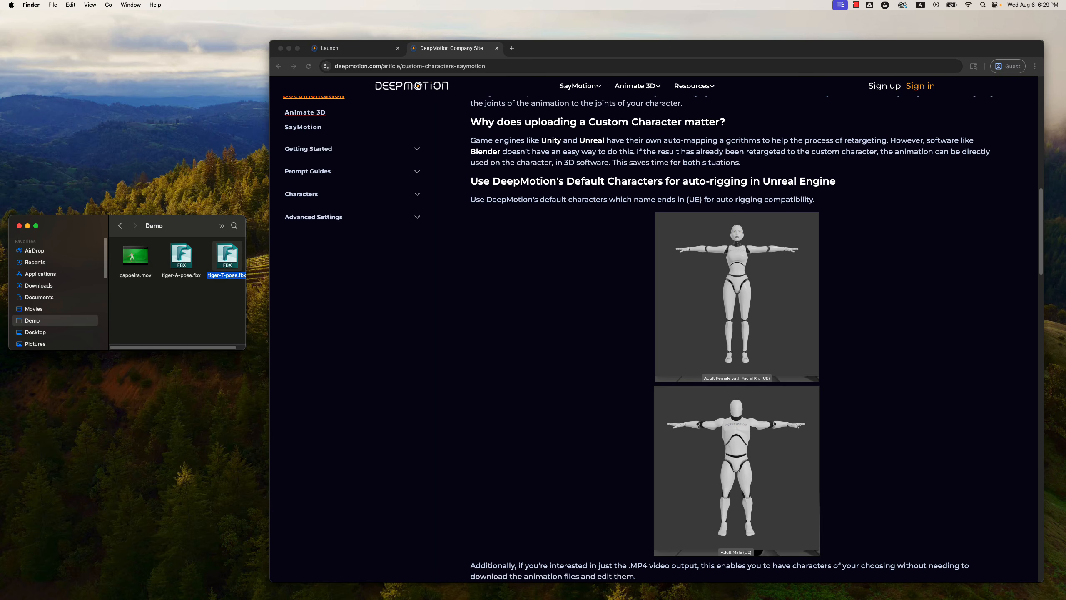
{"action": "left_click", "coordinate": [633, 156]}
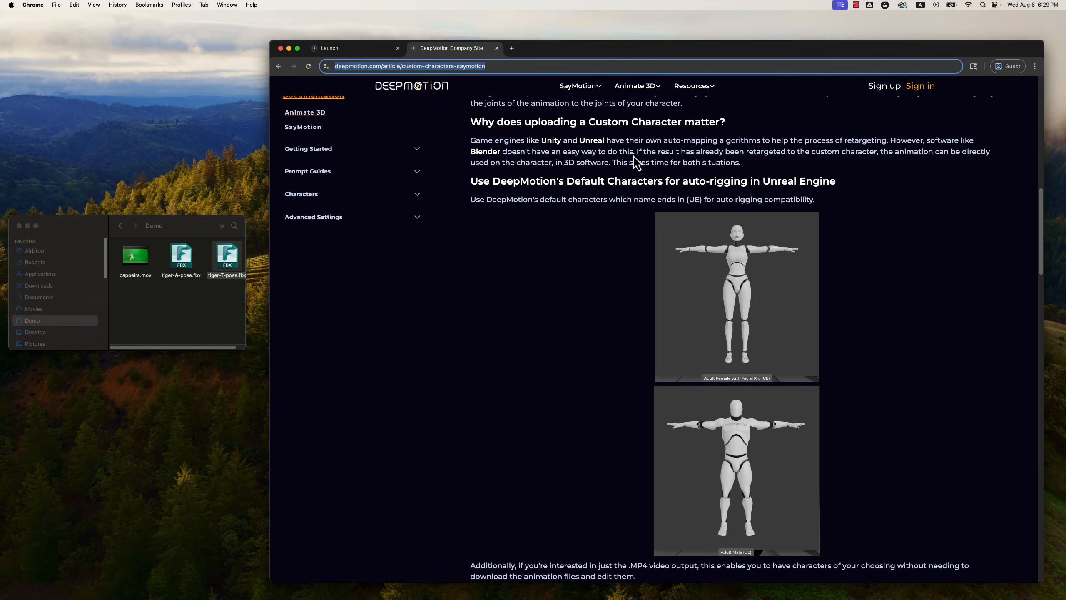
{"action": "left_click", "coordinate": [360, 49]}
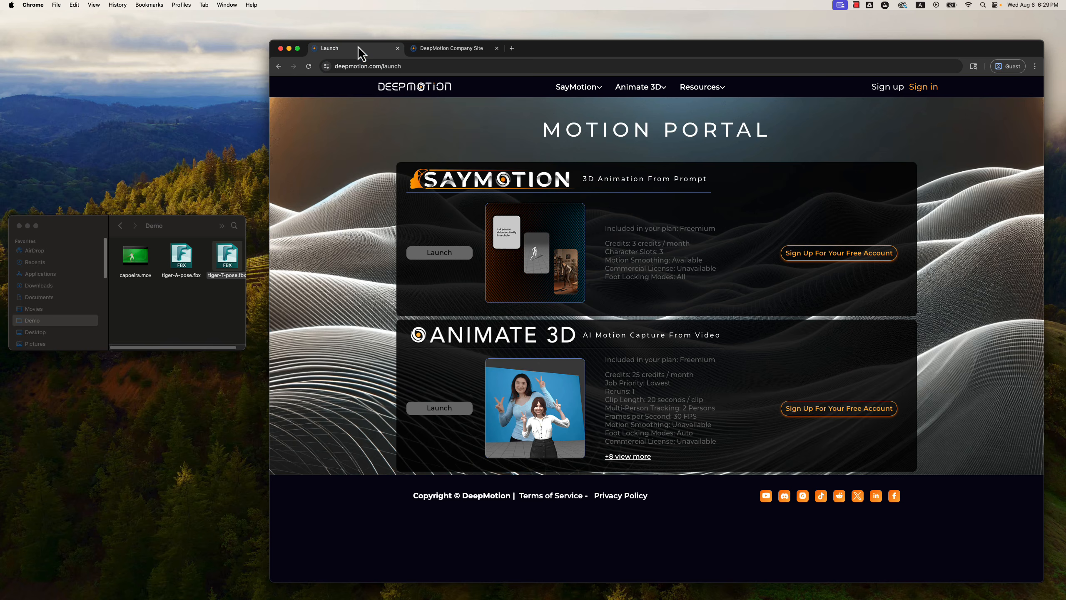
{"action": "left_click", "coordinate": [919, 91]}
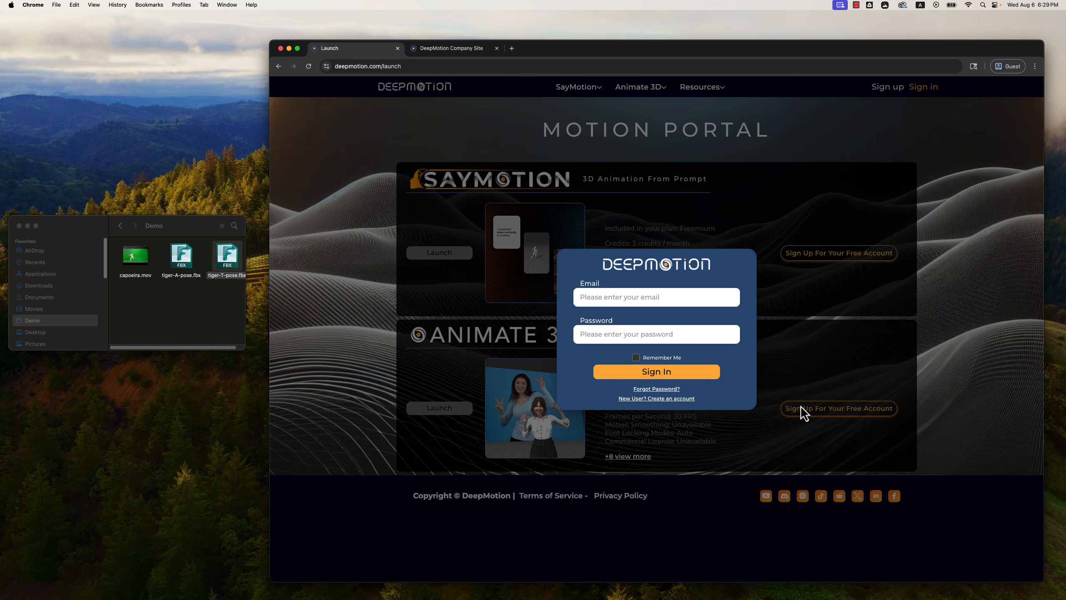
{"action": "left_click", "coordinate": [642, 298]}
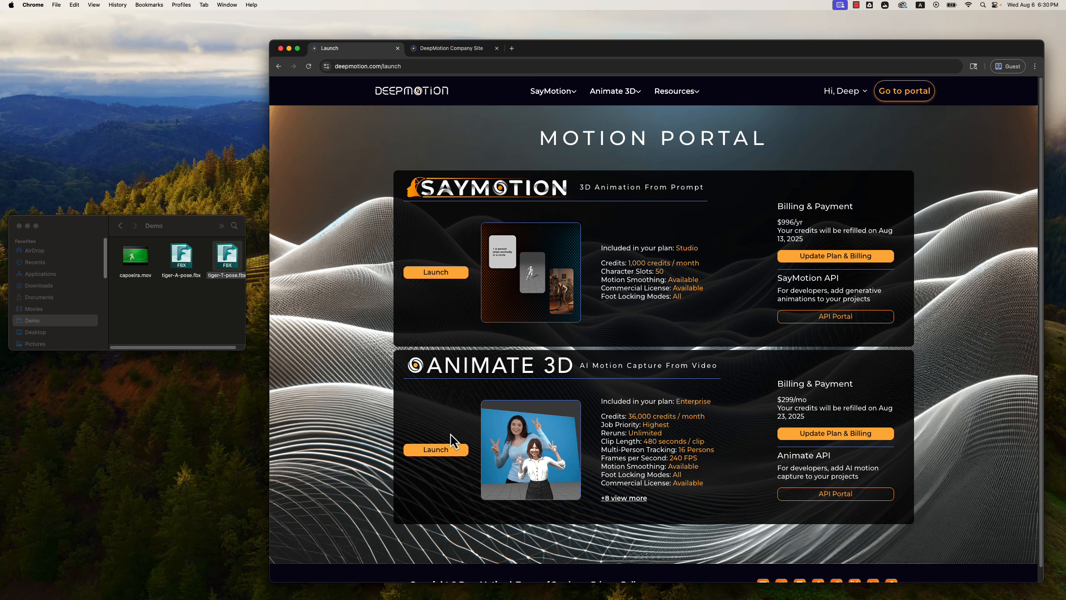
{"action": "left_click", "coordinate": [451, 451]}
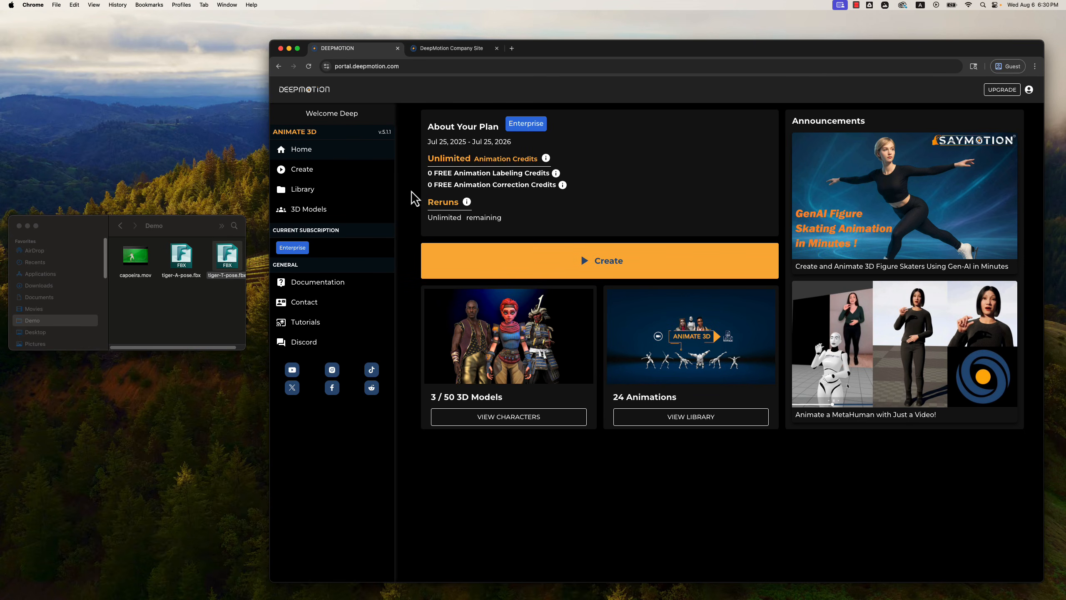
Upload tiger-T-pose.fbx from the Demo folder to the 3D Models library and name the model tiger-T-pose.
{"action": "left_click", "coordinate": [309, 208]}
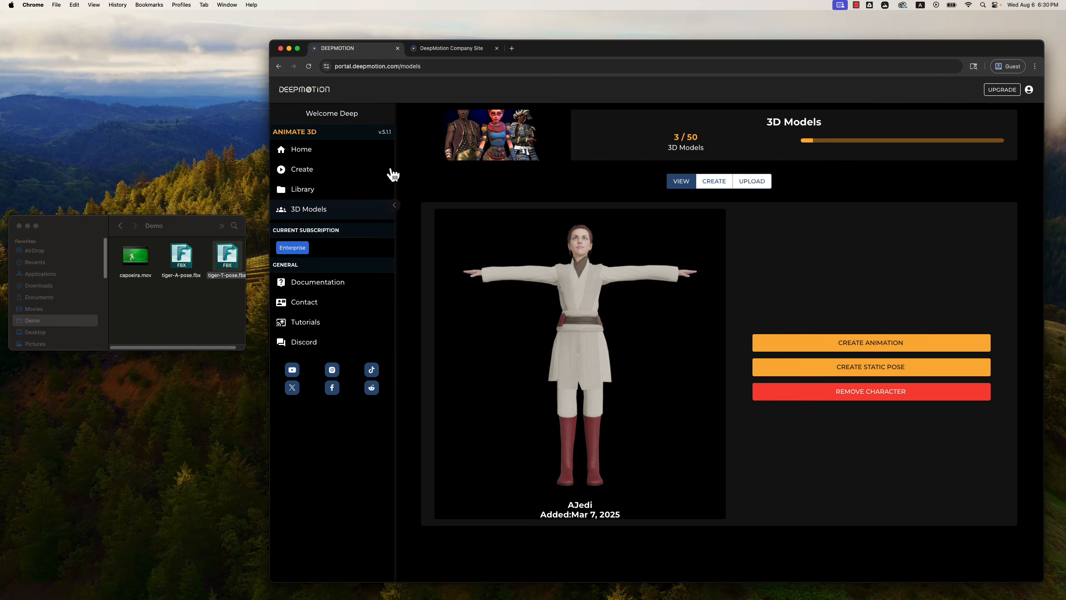
{"action": "left_click", "coordinate": [752, 183]}
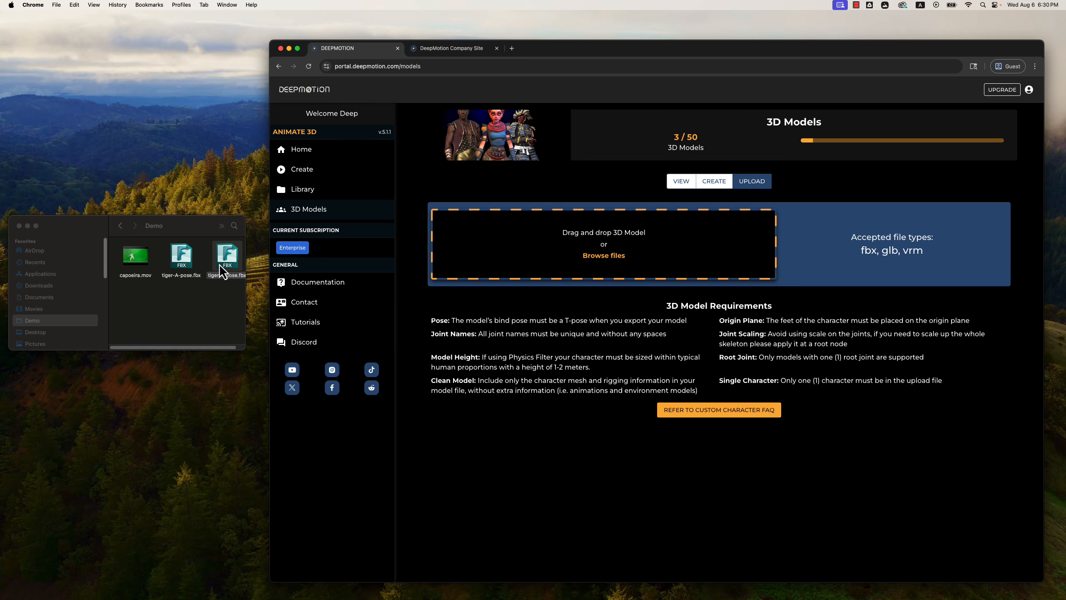
{"action": "left_click_drag", "start_coordinate": [225, 266], "coordinate": [593, 248]}
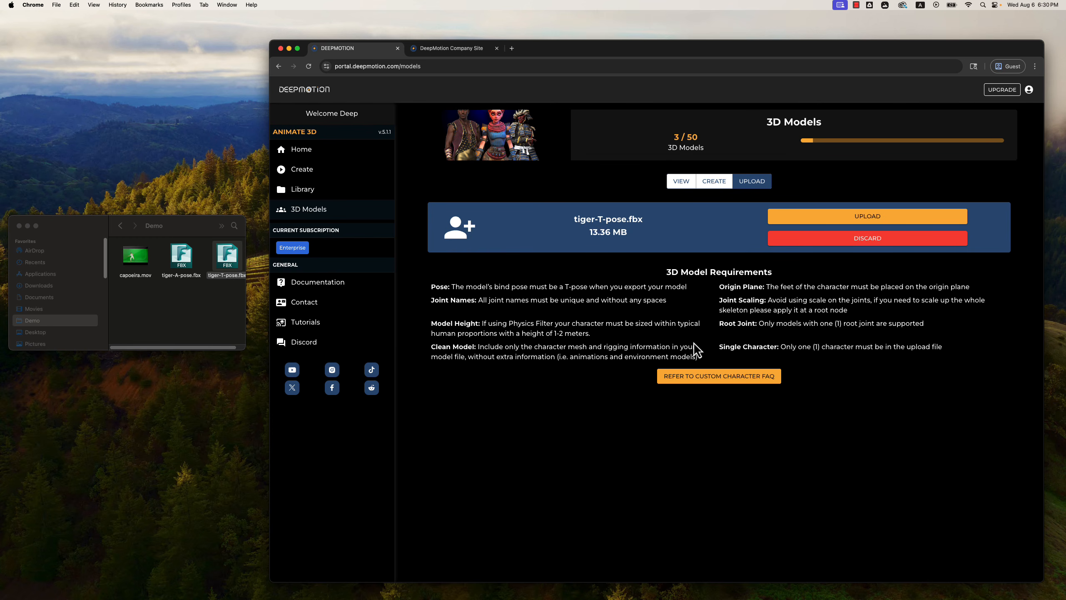
{"action": "left_click", "coordinate": [837, 221]}
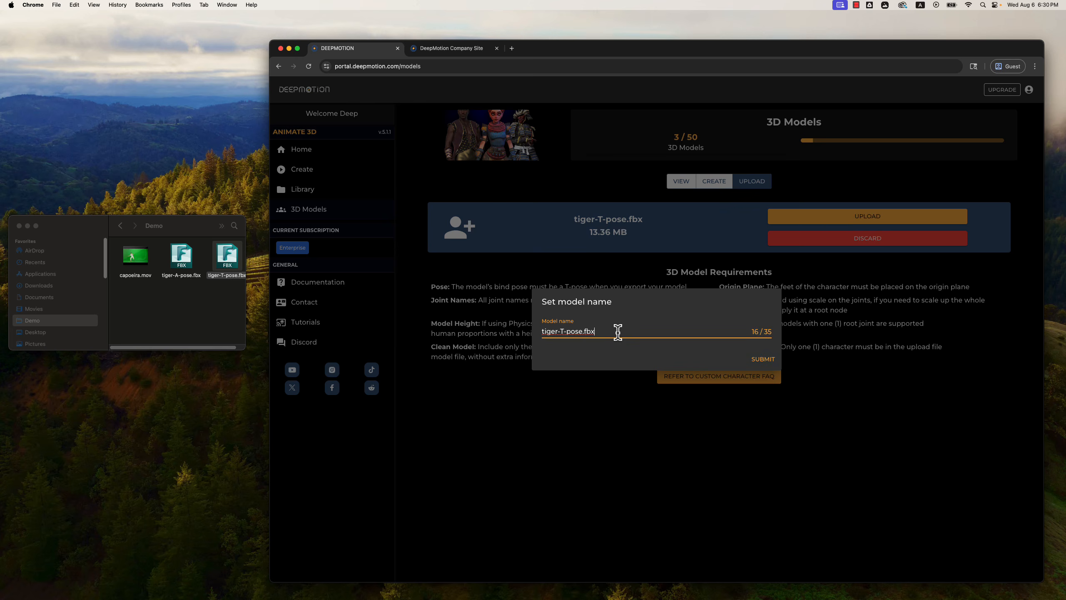
{"action": "key", "text": "BackSpace"}
{"action": "key", "text": "BackSpace"}
{"action": "left_click", "coordinate": [771, 361]}
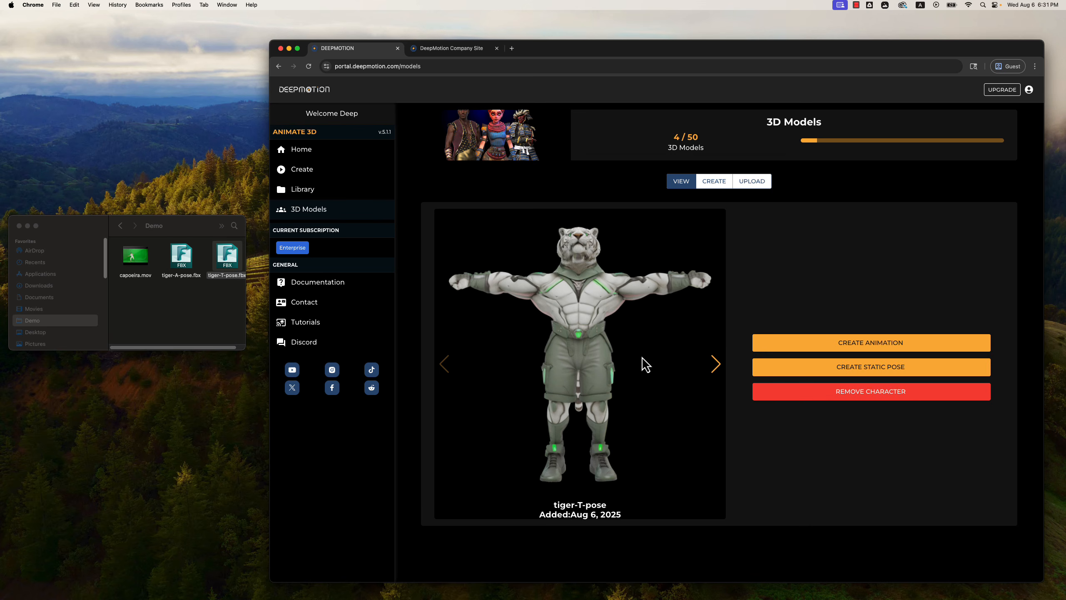
Start an animation with the tiger-T-pose model, previewing capoeira.mov and adding it as the source video.
{"action": "left_click", "coordinate": [878, 348]}
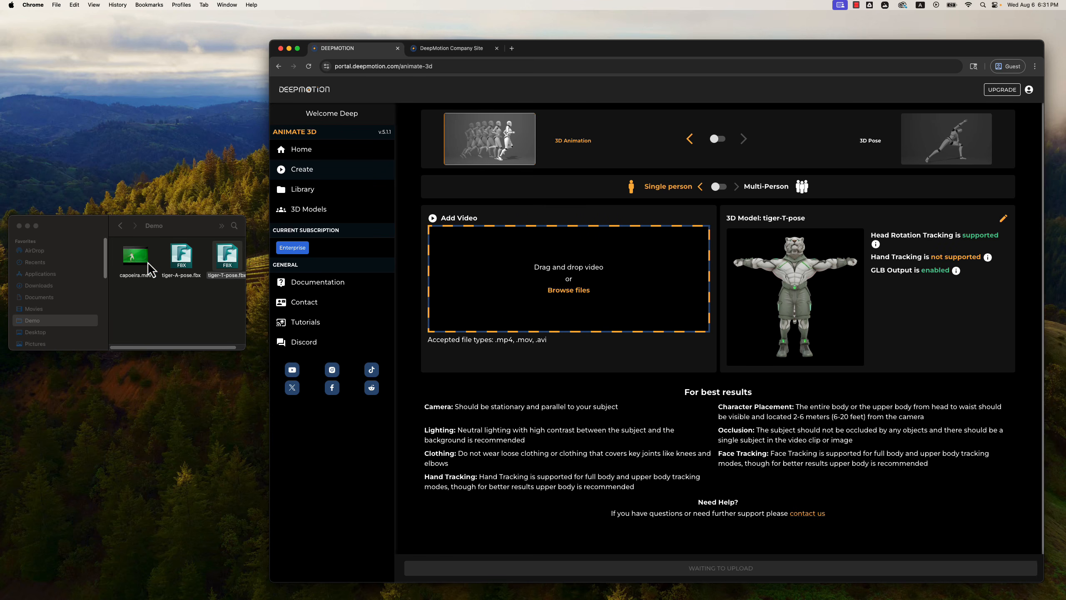
{"action": "double_click", "coordinate": [136, 256]}
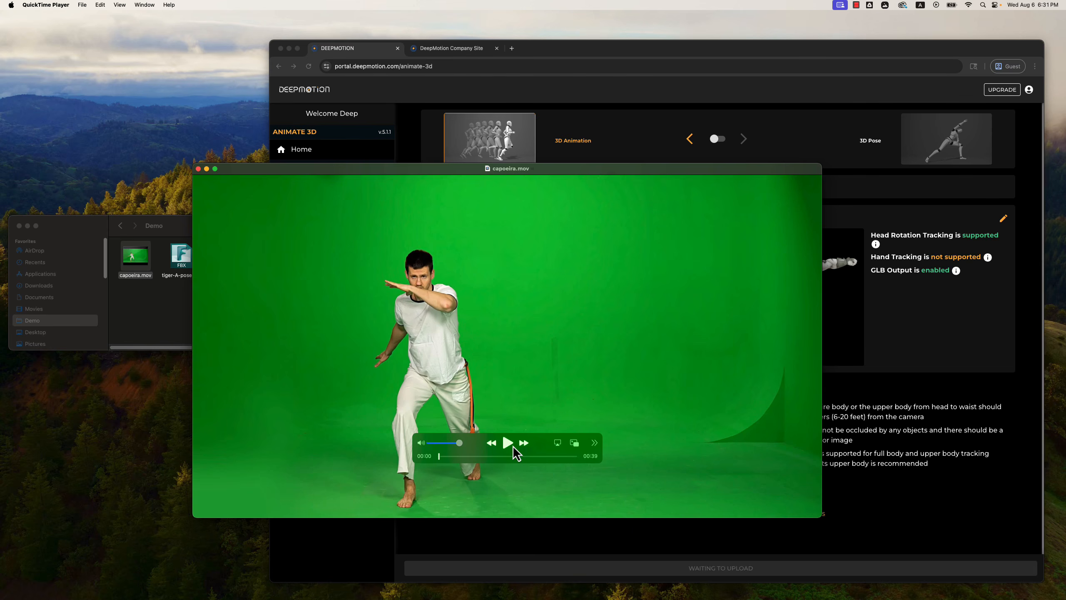
{"action": "left_click", "coordinate": [513, 446]}
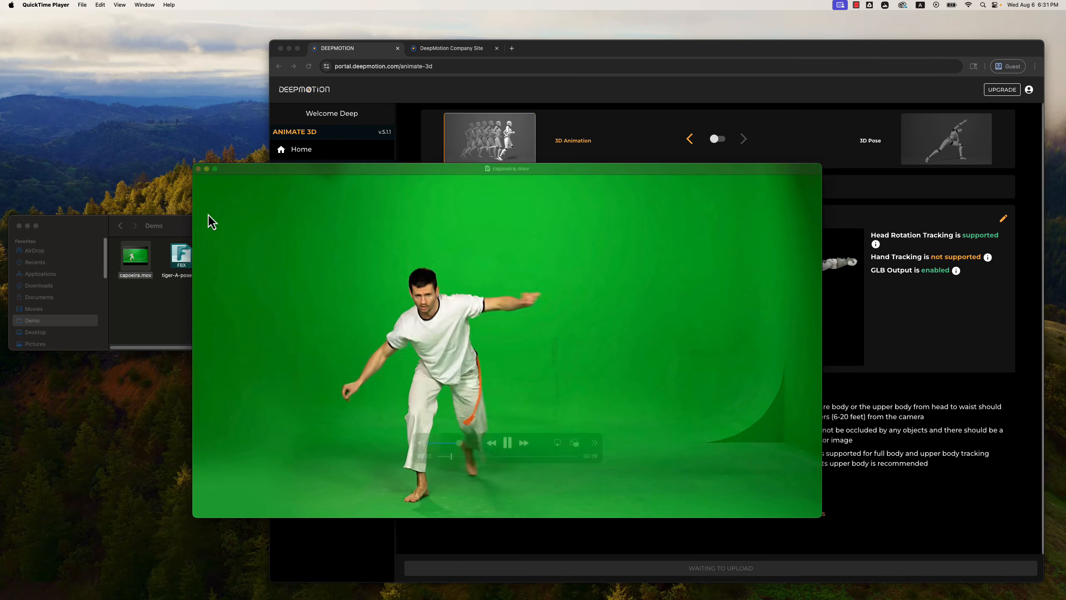
{"action": "left_click", "coordinate": [198, 168]}
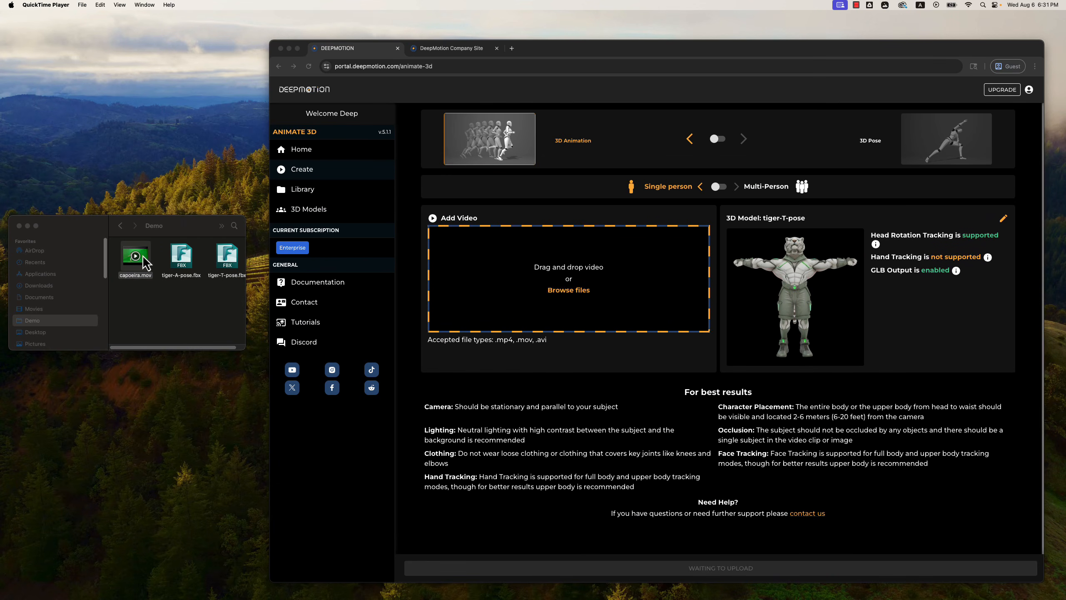
{"action": "left_click_drag", "start_coordinate": [143, 259], "coordinate": [571, 284]}
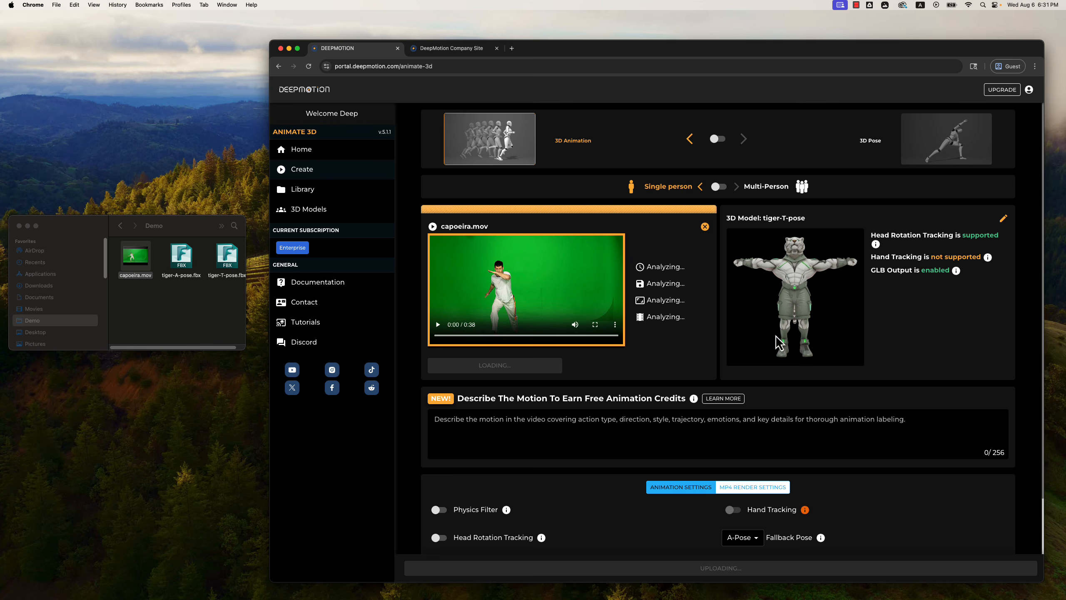
Enable Physics Filter and Head Rotation Tracking in the animation settings.
{"action": "scroll", "coordinate": [901, 352], "scroll_direction": "down", "scroll_amount": 2}
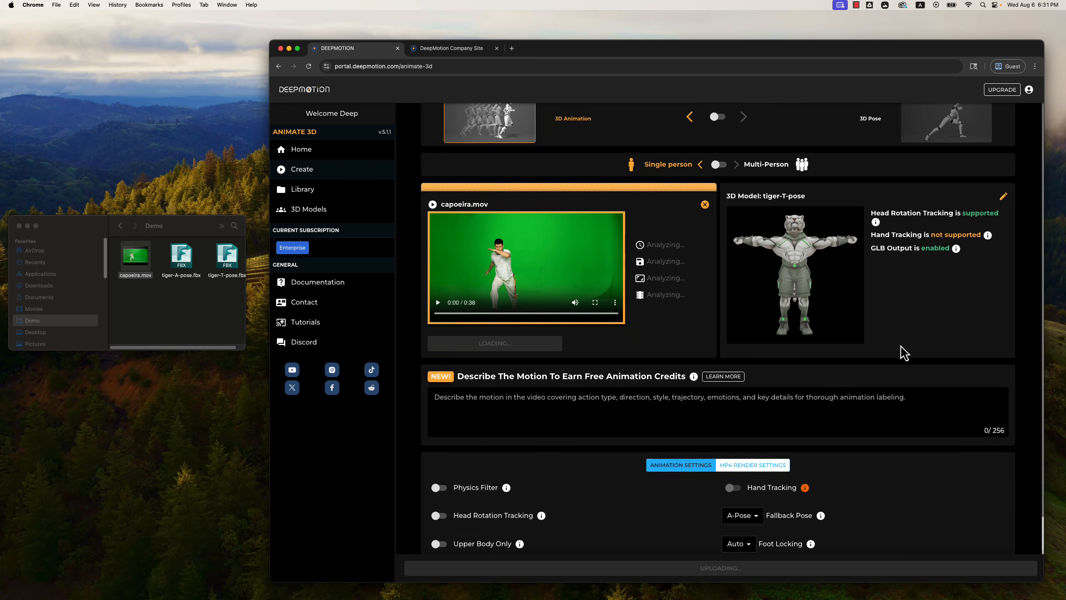
{"action": "scroll", "coordinate": [902, 352], "scroll_direction": "down", "scroll_amount": 5}
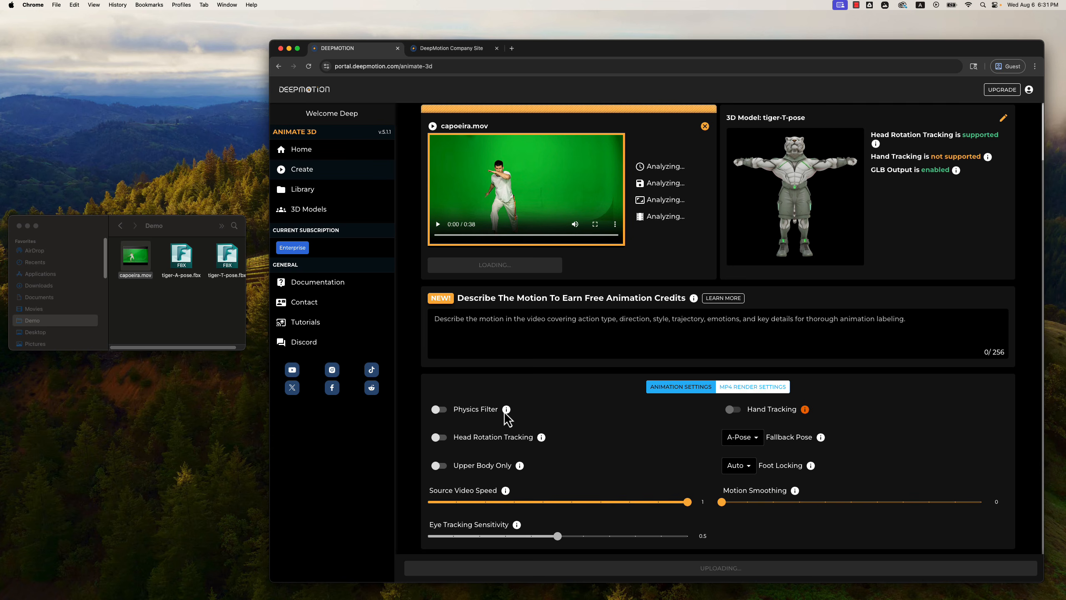
{"action": "mouse_move", "coordinate": [508, 410]}
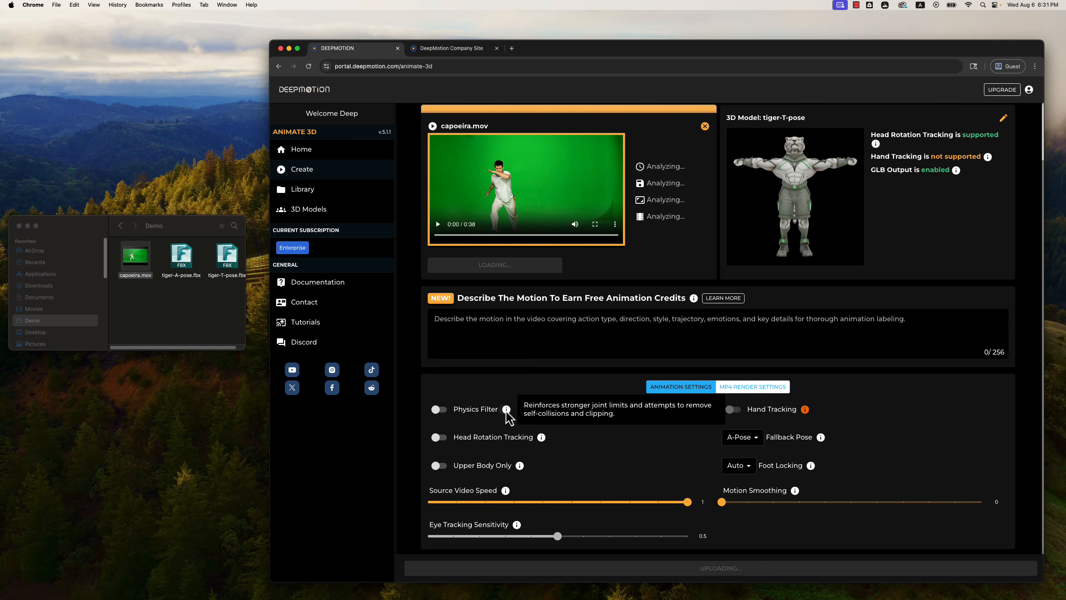
{"action": "left_click", "coordinate": [439, 409]}
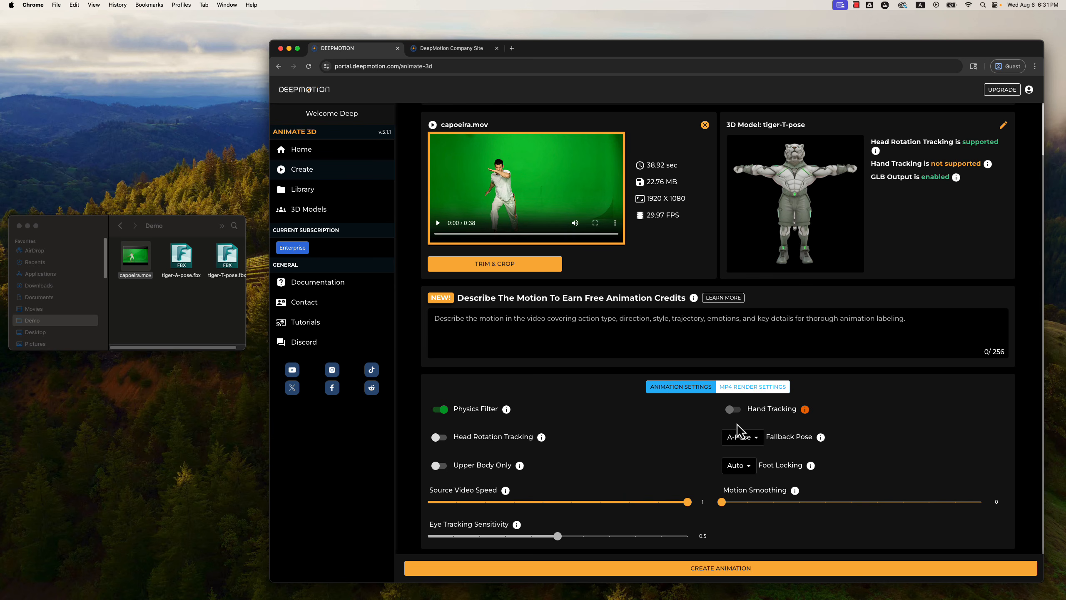
{"action": "left_click", "coordinate": [440, 441]}
Set Source Video Speed to 0.8 and Motion Smoothing to 0.1, and submit the animation job with these settings.
{"action": "mouse_move", "coordinate": [503, 494]}
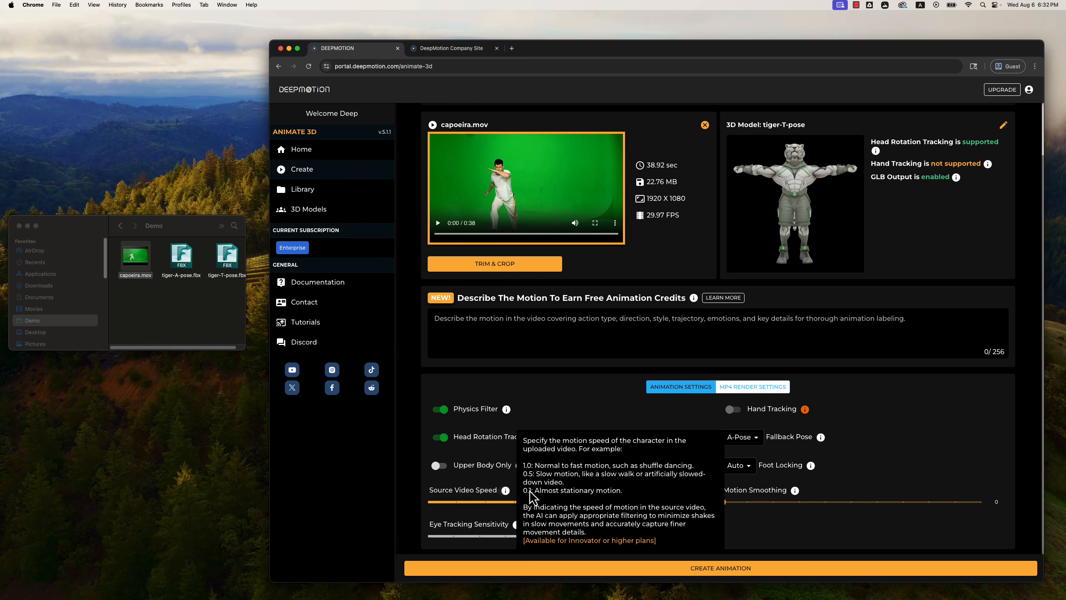
{"action": "mouse_move", "coordinate": [691, 507]}
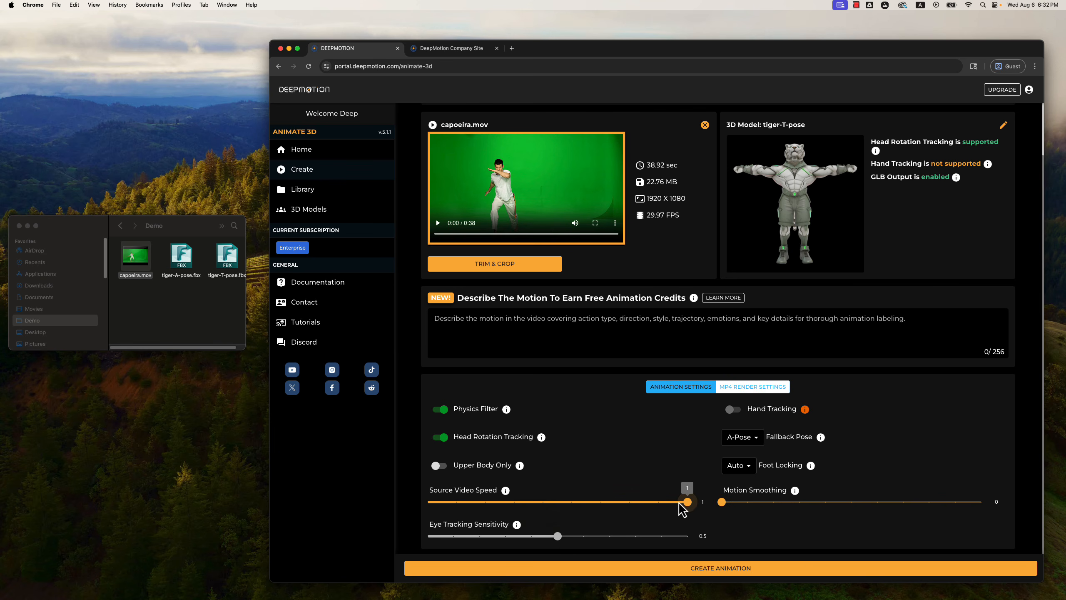
{"action": "left_click_drag", "start_coordinate": [680, 504], "coordinate": [641, 504]}
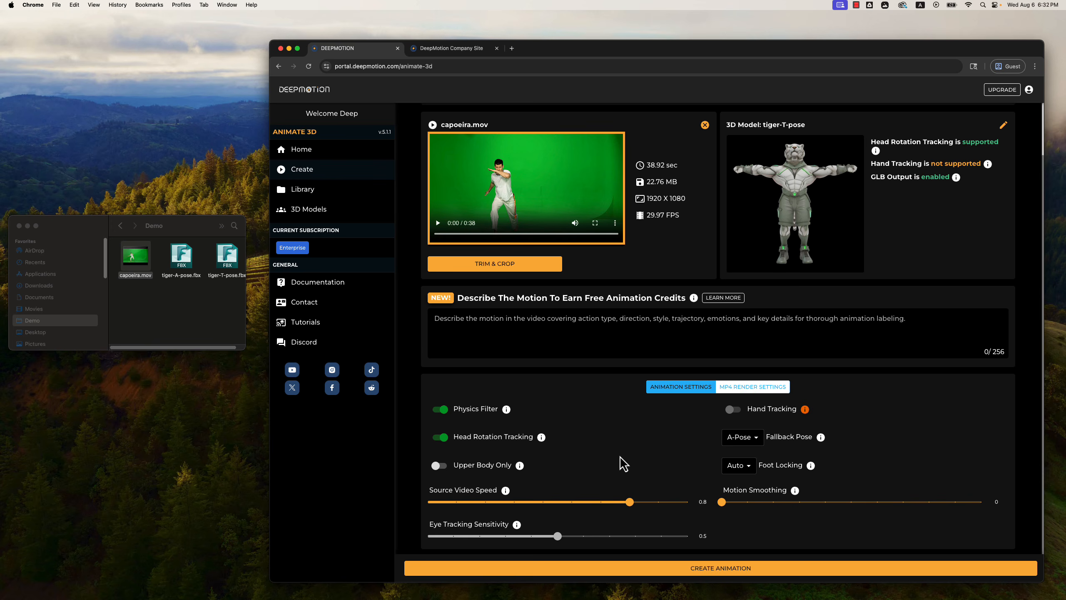
{"action": "mouse_move", "coordinate": [722, 507]}
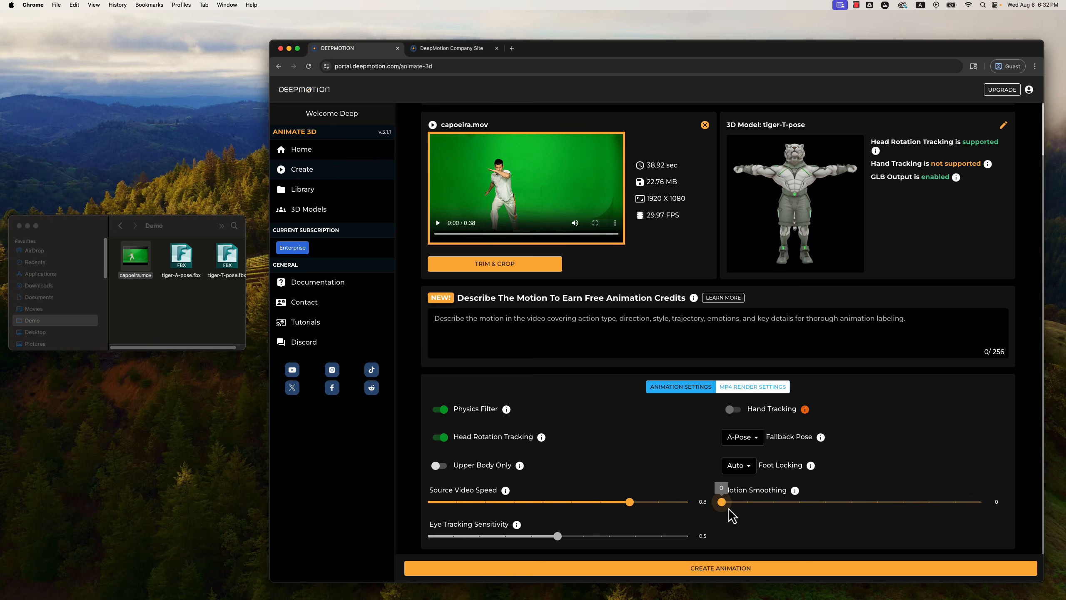
{"action": "left_click_drag", "start_coordinate": [730, 509], "coordinate": [744, 511]}
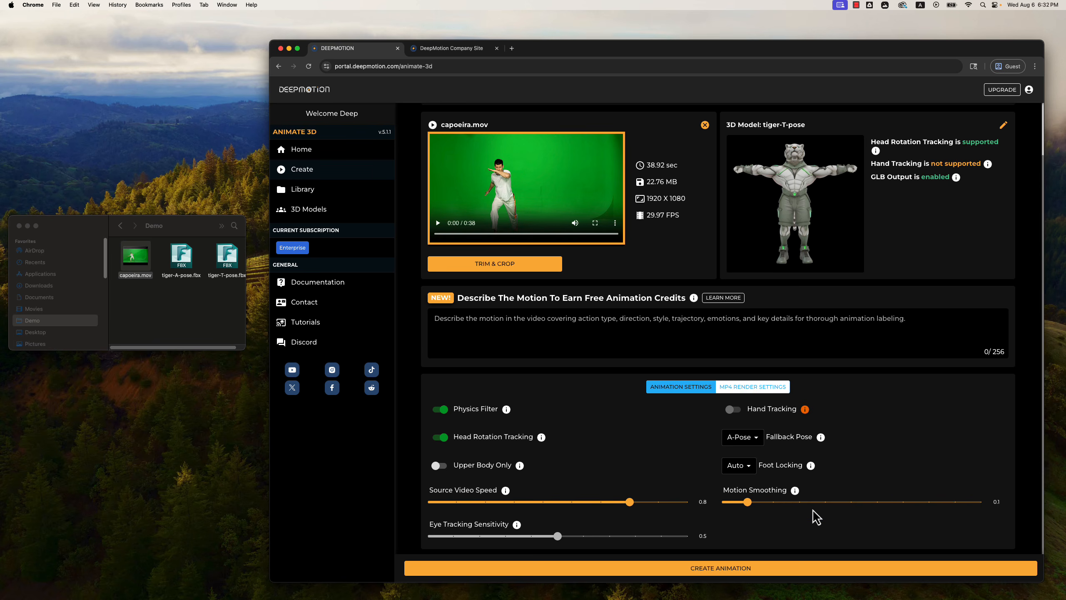
{"action": "left_click", "coordinate": [763, 568]}
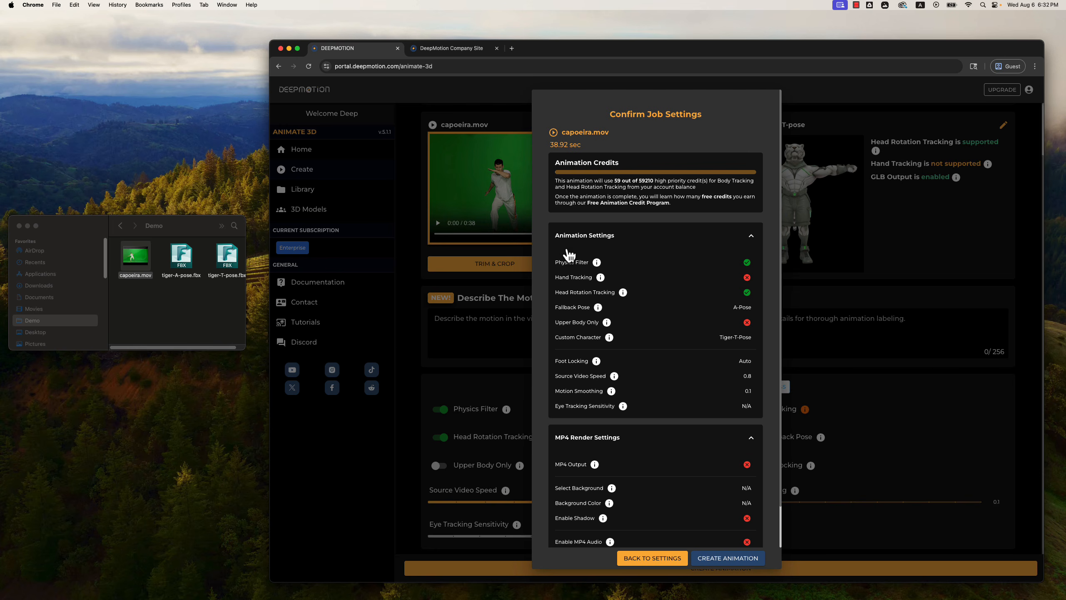
{"action": "left_click", "coordinate": [726, 558]}
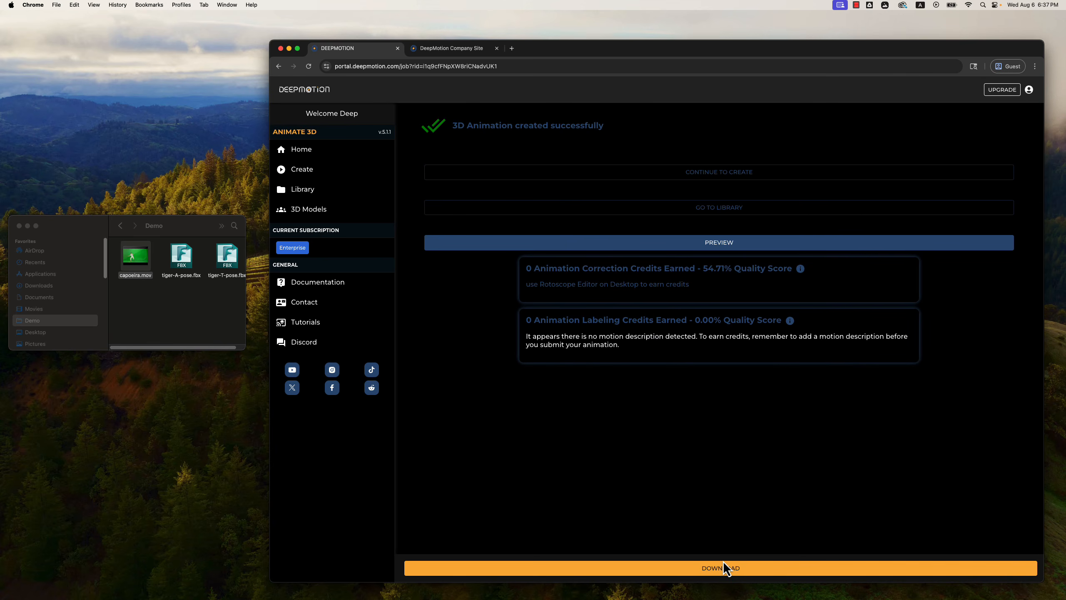
Preview the finished capoeira.mov animation on the tiger character in full screen.
{"action": "left_click", "coordinate": [676, 243]}
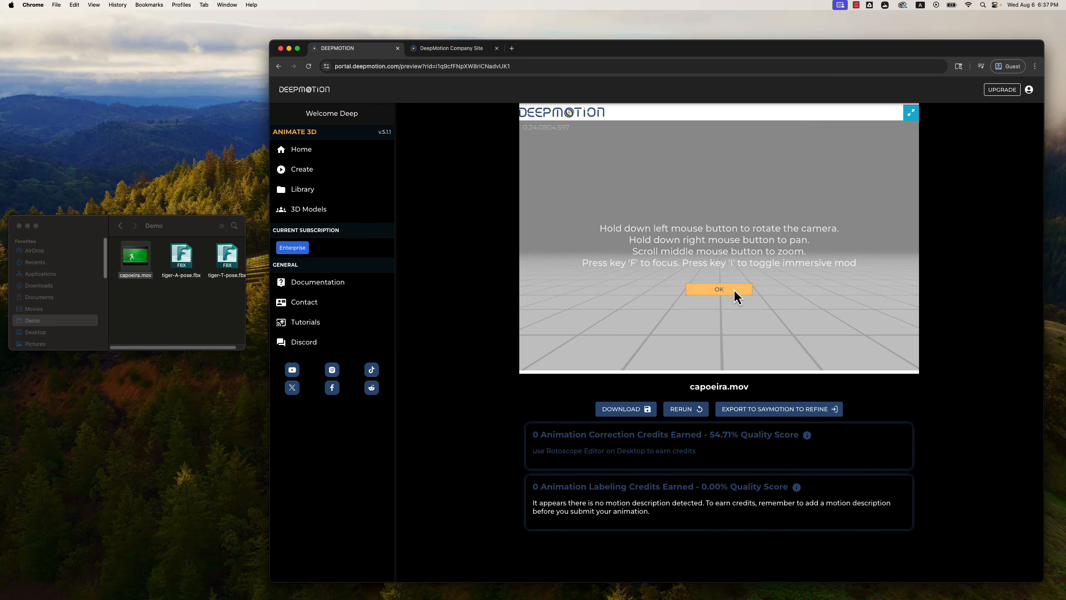
{"action": "left_click", "coordinate": [734, 289]}
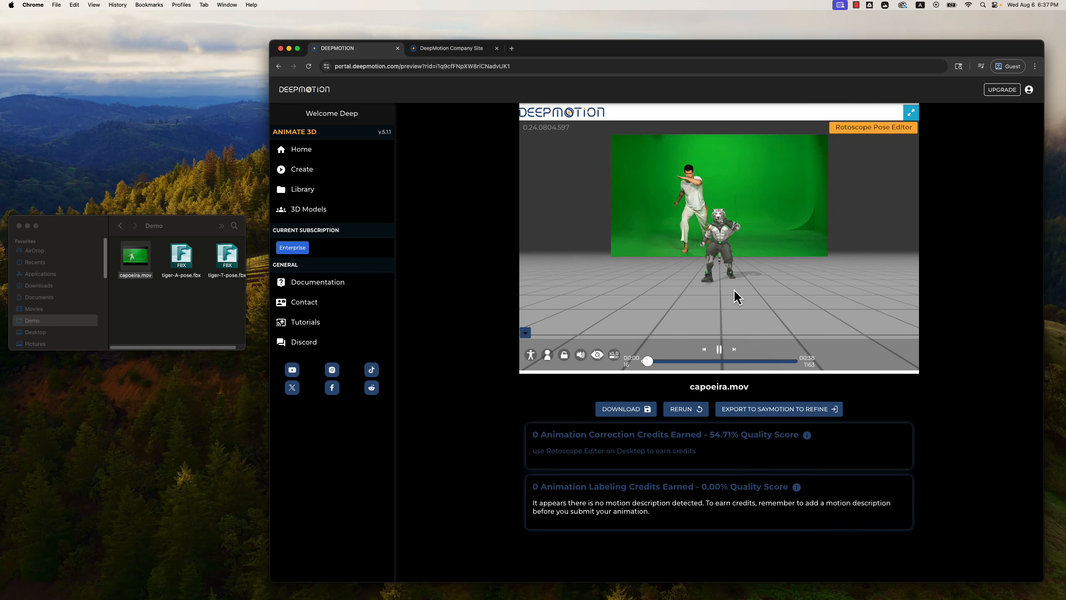
{"action": "left_click", "coordinate": [911, 112]}
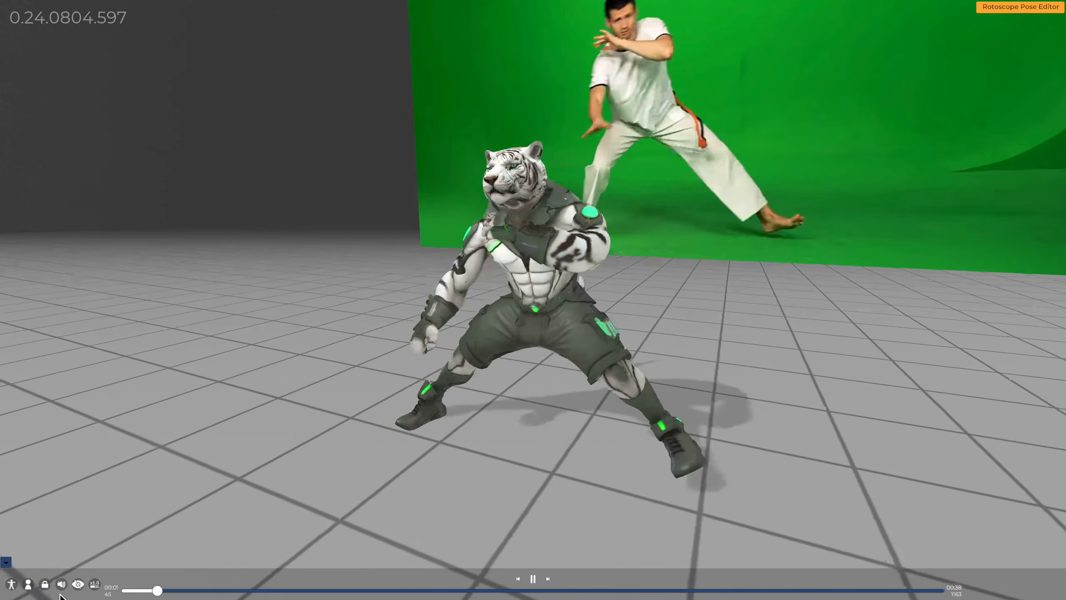